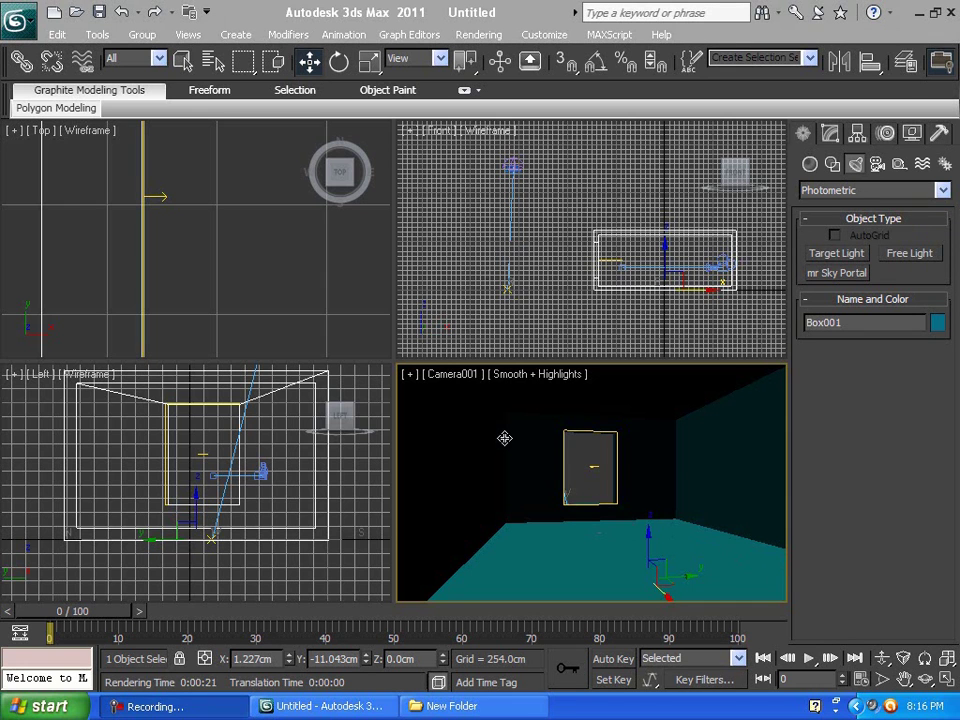
- Change the first sample material's type from Standard to the mental ray Arch & Design material
{"action": "left_click", "coordinate": [471, 323]}
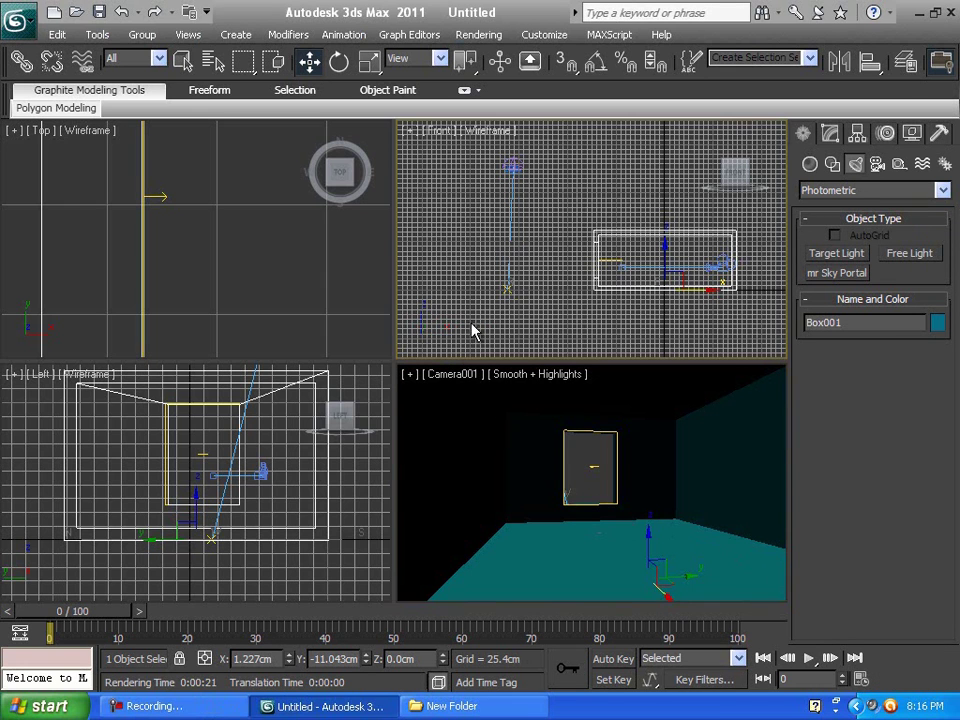
{"action": "left_click", "coordinate": [496, 420]}
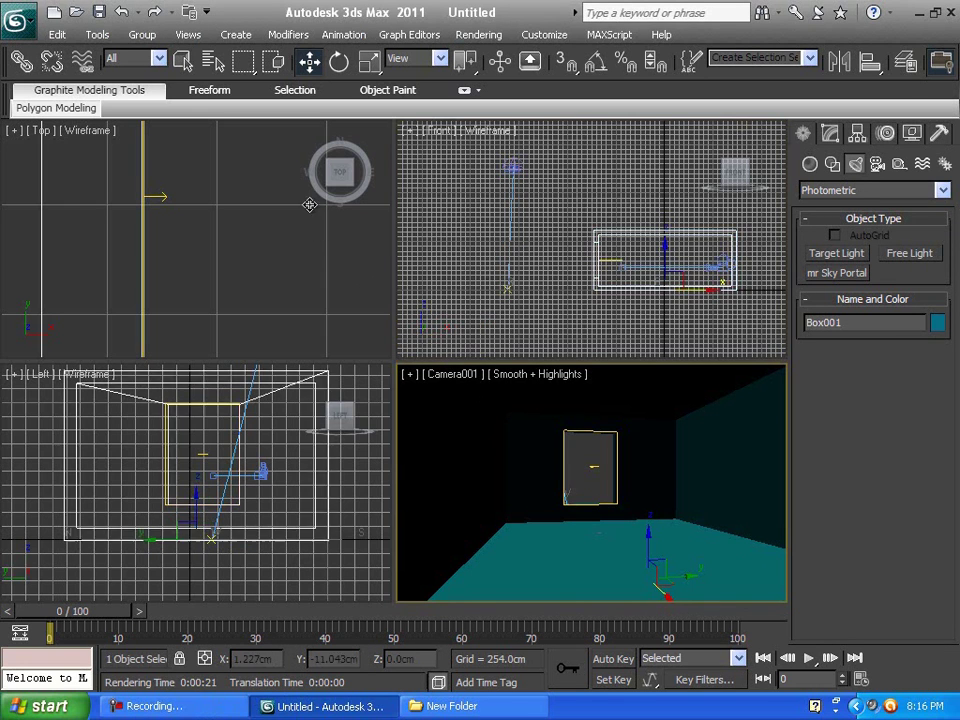
{"action": "key", "text": "m"}
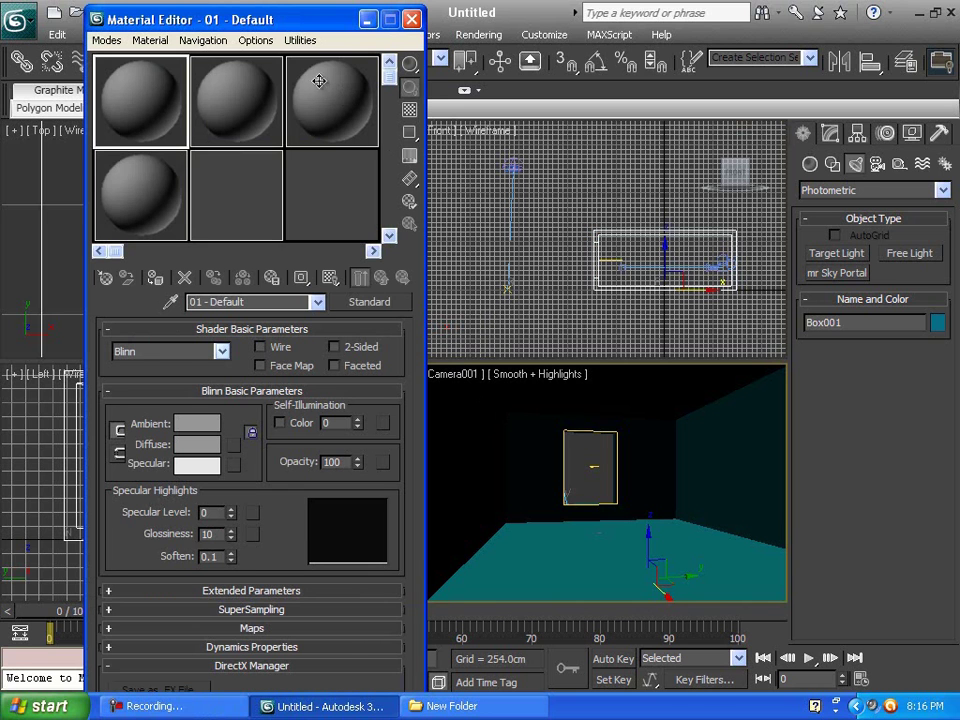
{"action": "mouse_move", "coordinate": [236, 22]}
{"action": "left_mouse_down"}
{"action": "mouse_move", "coordinate": [216, 17]}
{"action": "mouse_move", "coordinate": [230, 17]}
{"action": "left_mouse_up"}
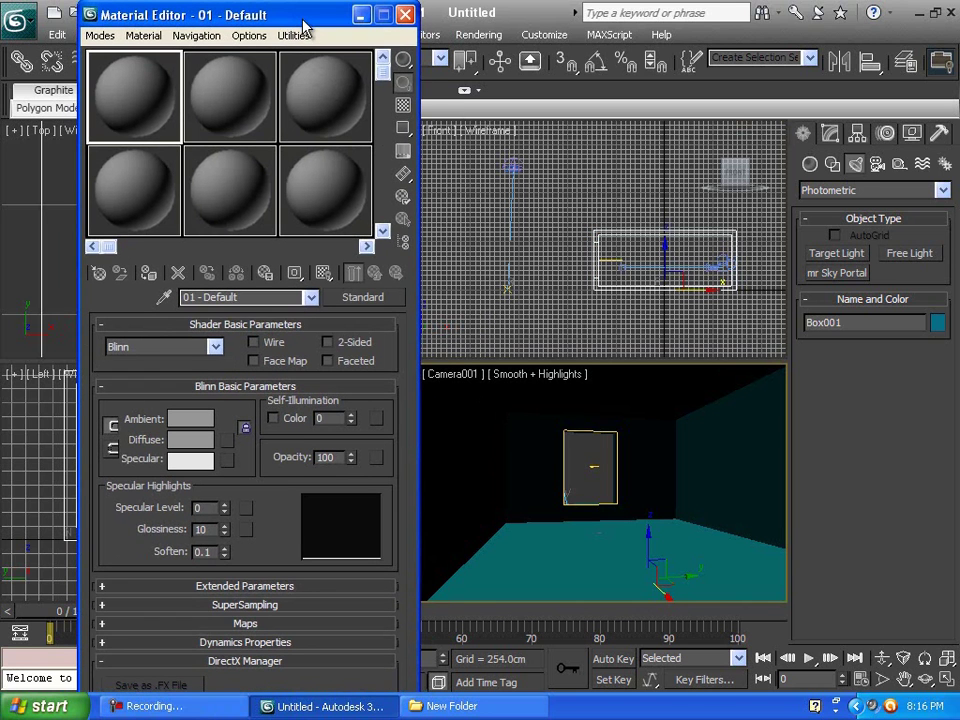
{"action": "left_click", "coordinate": [362, 298]}
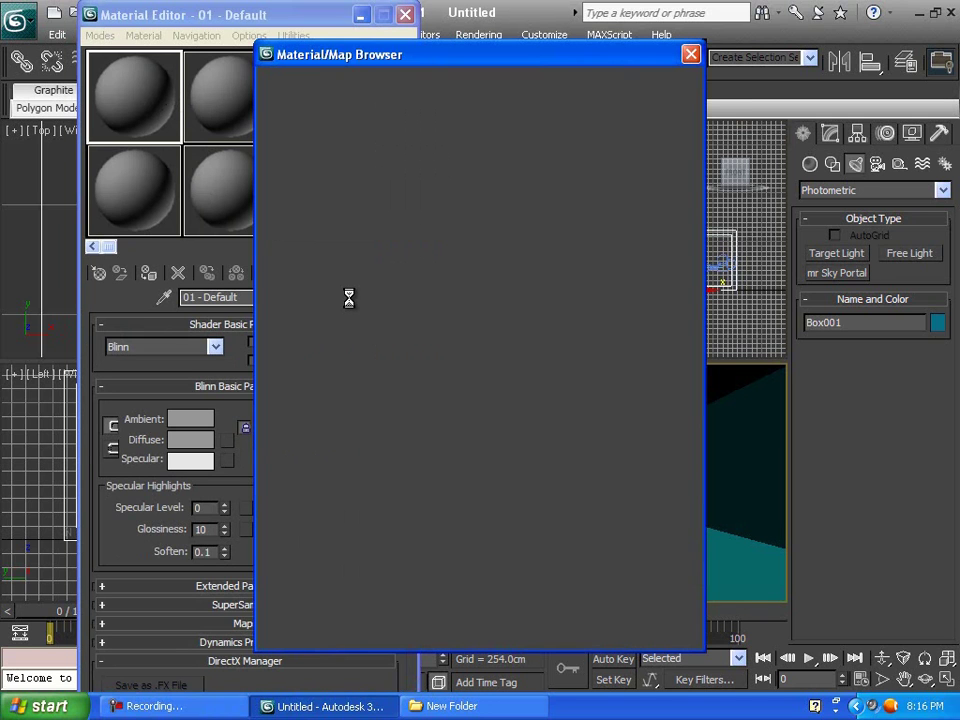
{"action": "left_click_drag", "start_coordinate": [381, 61], "coordinate": [411, 45]}
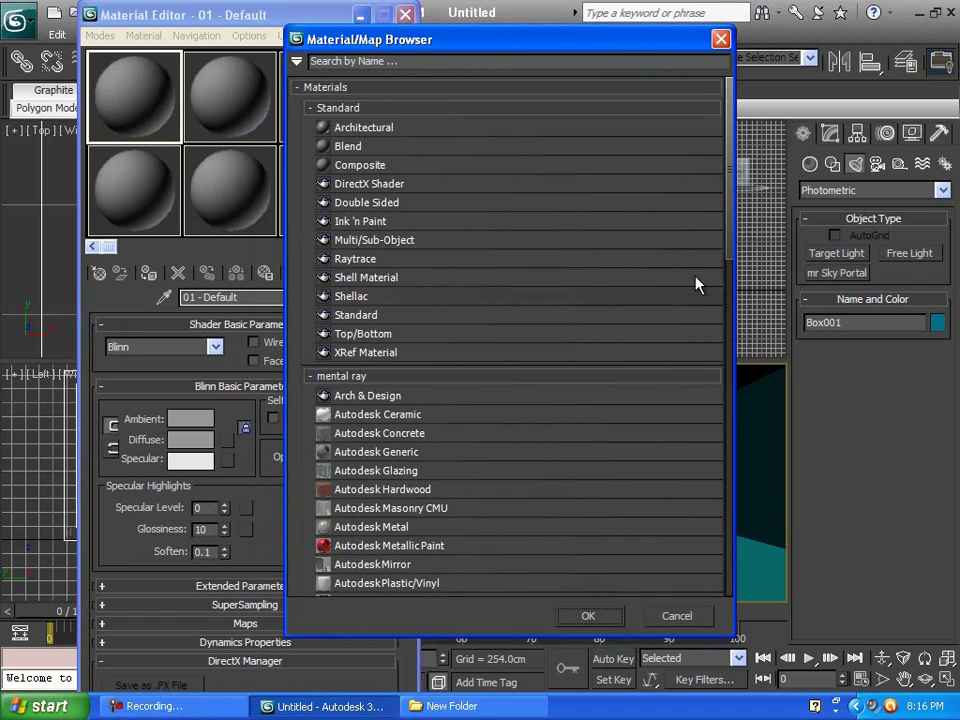
{"action": "left_click_drag", "start_coordinate": [728, 255], "coordinate": [729, 337]}
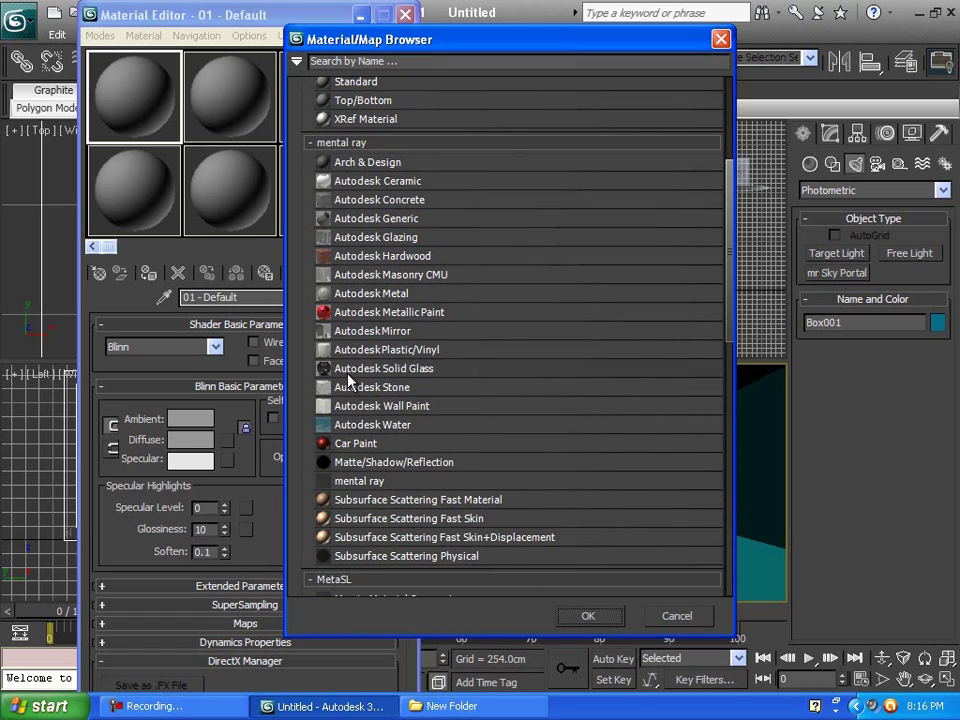
{"action": "double_click", "coordinate": [364, 165]}
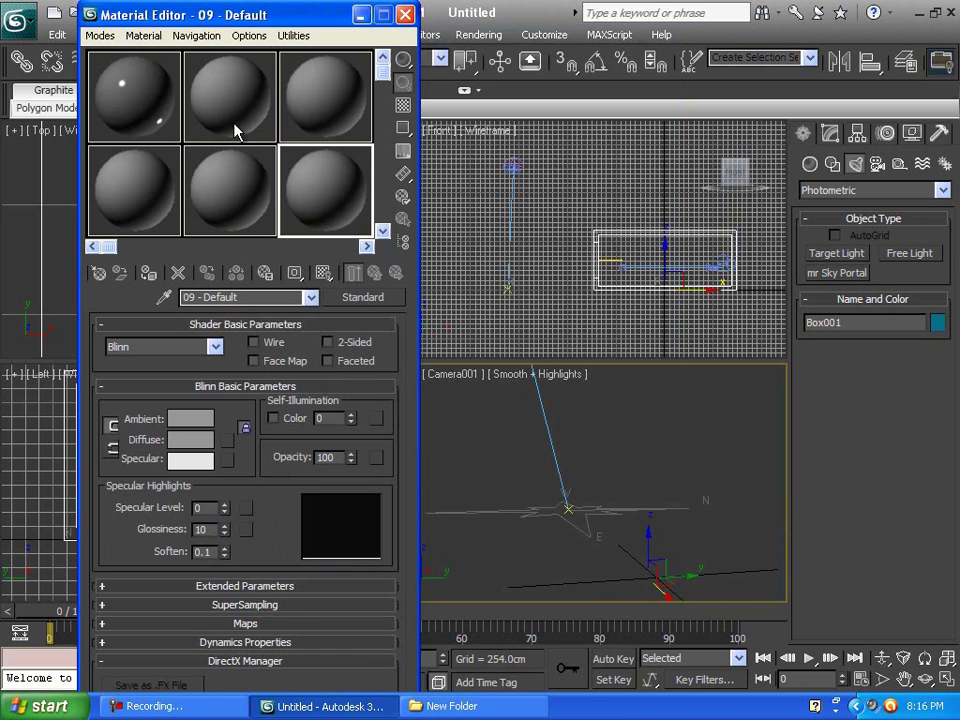
- Apply the Satin Varnished Wood template to the first sample material
{"action": "left_click", "coordinate": [143, 115]}
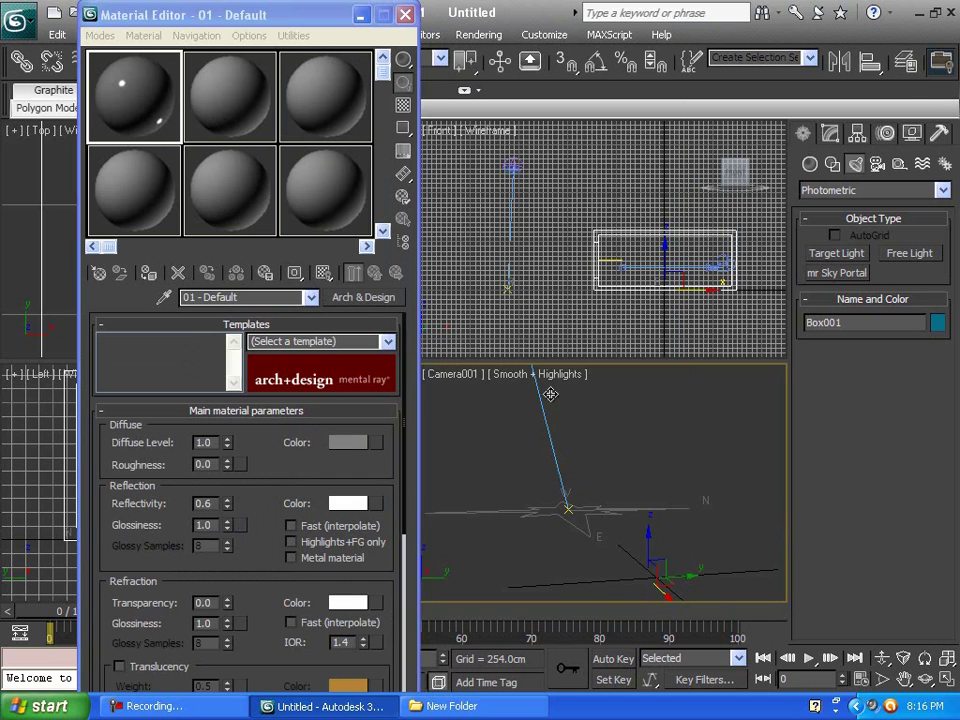
{"action": "left_click", "coordinate": [138, 108]}
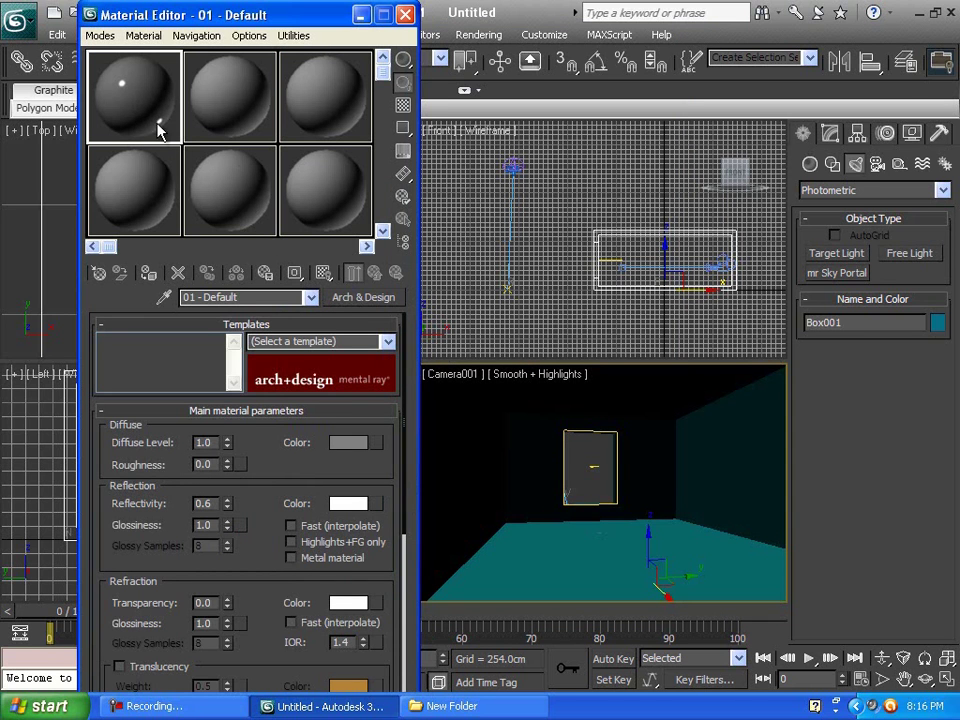
{"action": "left_click", "coordinate": [388, 342]}
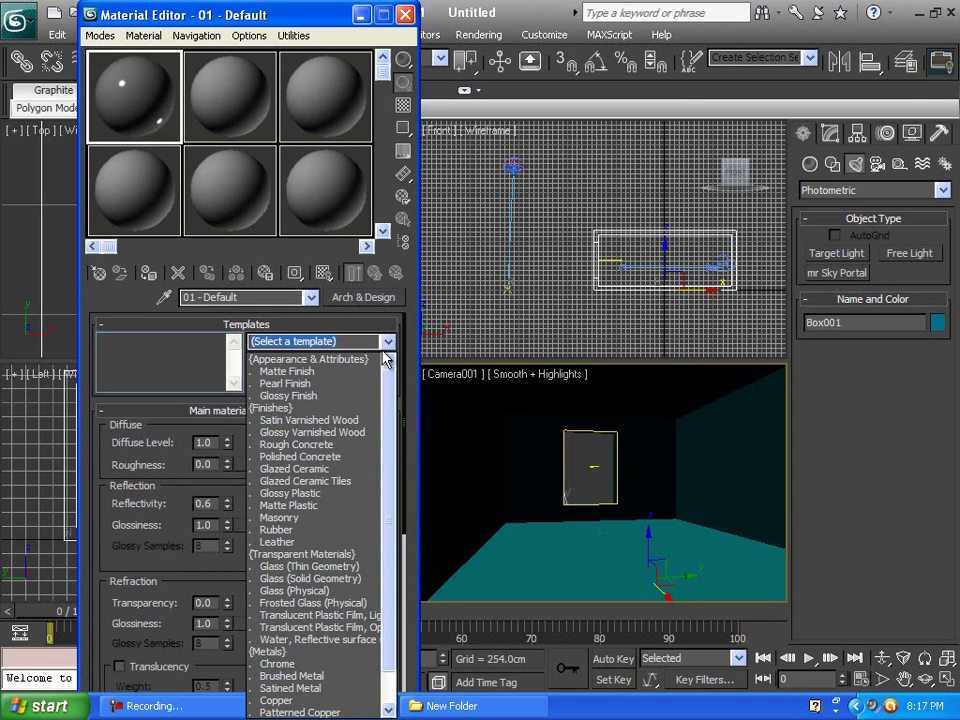
{"action": "left_click", "coordinate": [313, 421]}
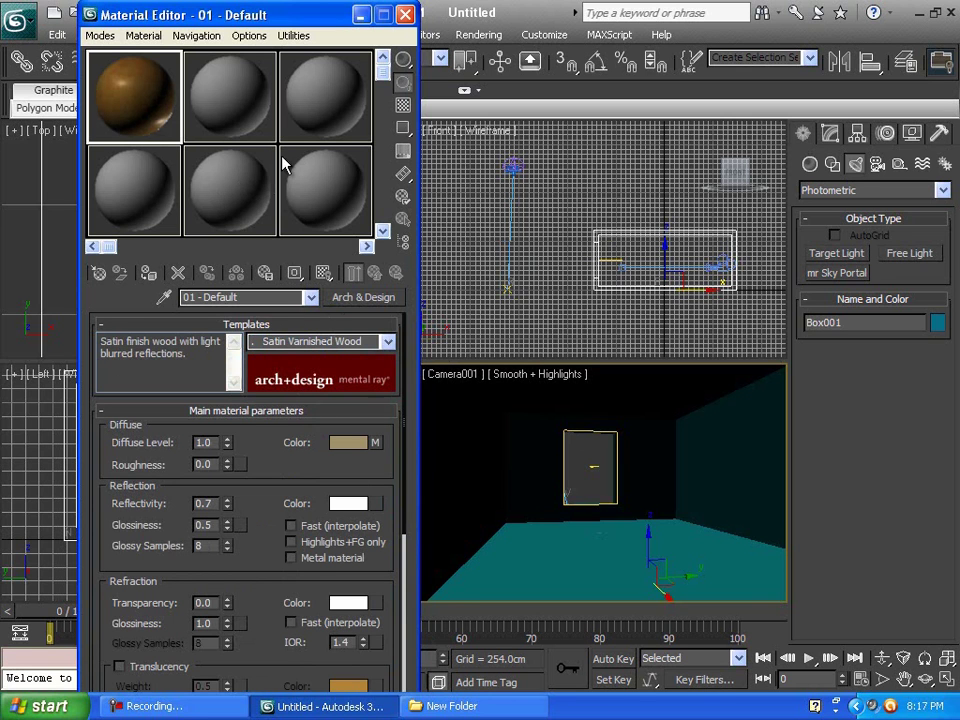
- Assign the wood material to the selected room box and show its texture in the camera view
{"action": "left_click", "coordinate": [150, 275]}
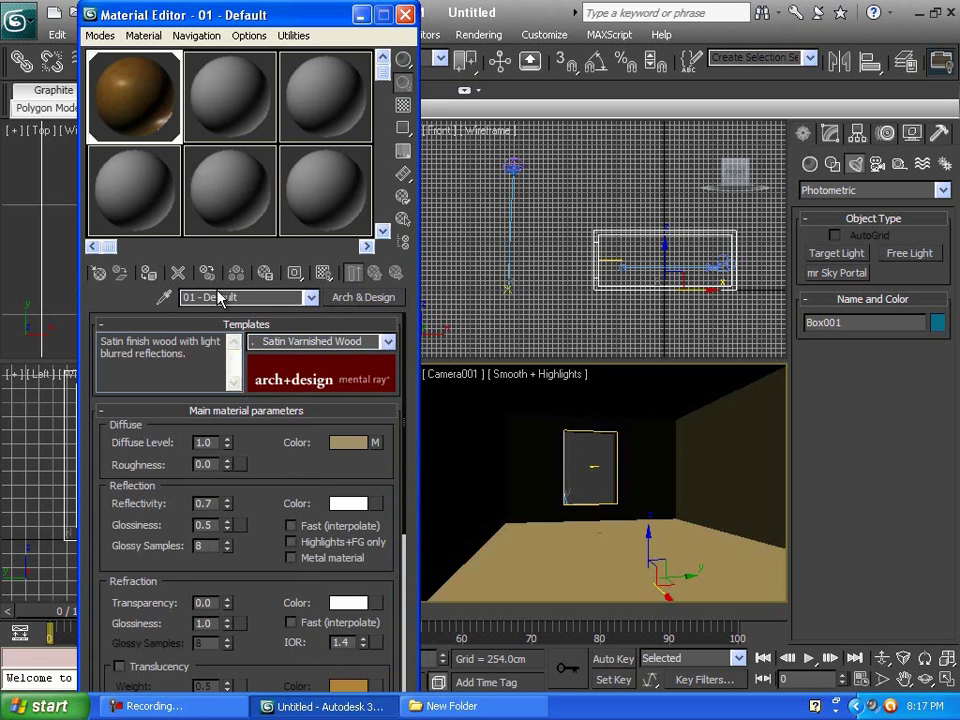
{"action": "left_click", "coordinate": [323, 273]}
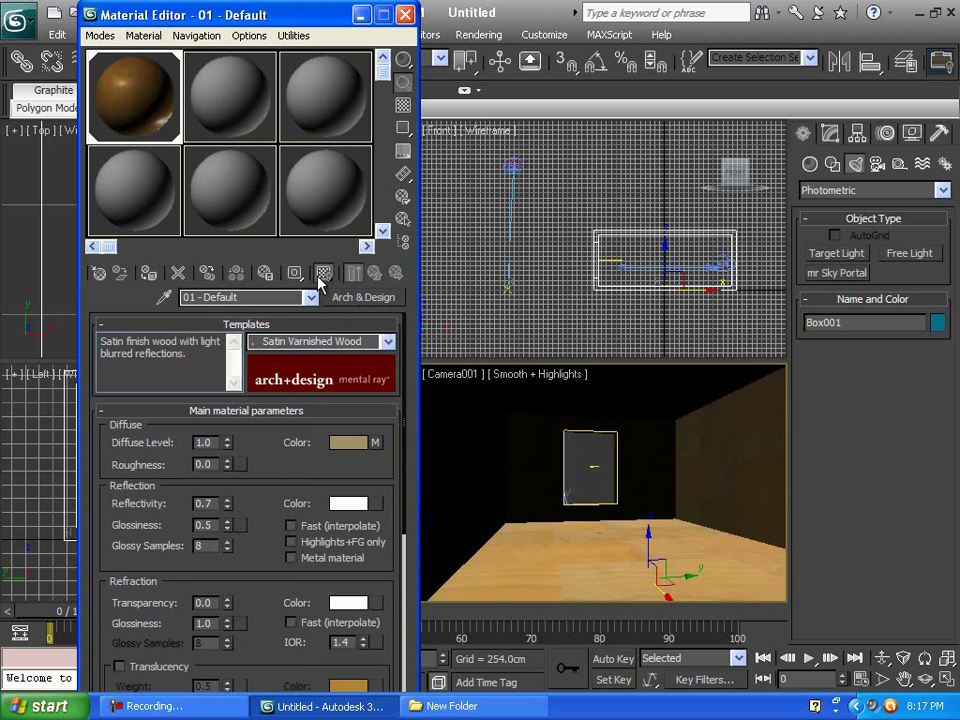
{"action": "left_click_drag", "start_coordinate": [312, 21], "coordinate": [407, 36]}
{"action": "left_click", "coordinate": [445, 42]}
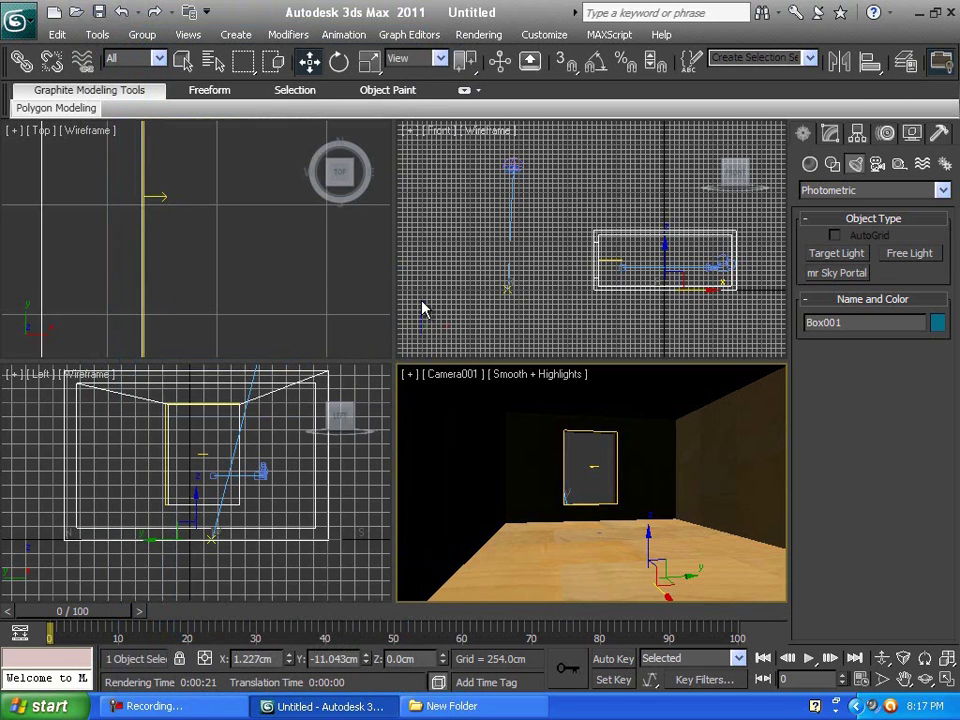
- Render the exposure preview and raise the Logarithmic Exposure Control brightness to about 69.6
{"action": "key", "text": "8"}
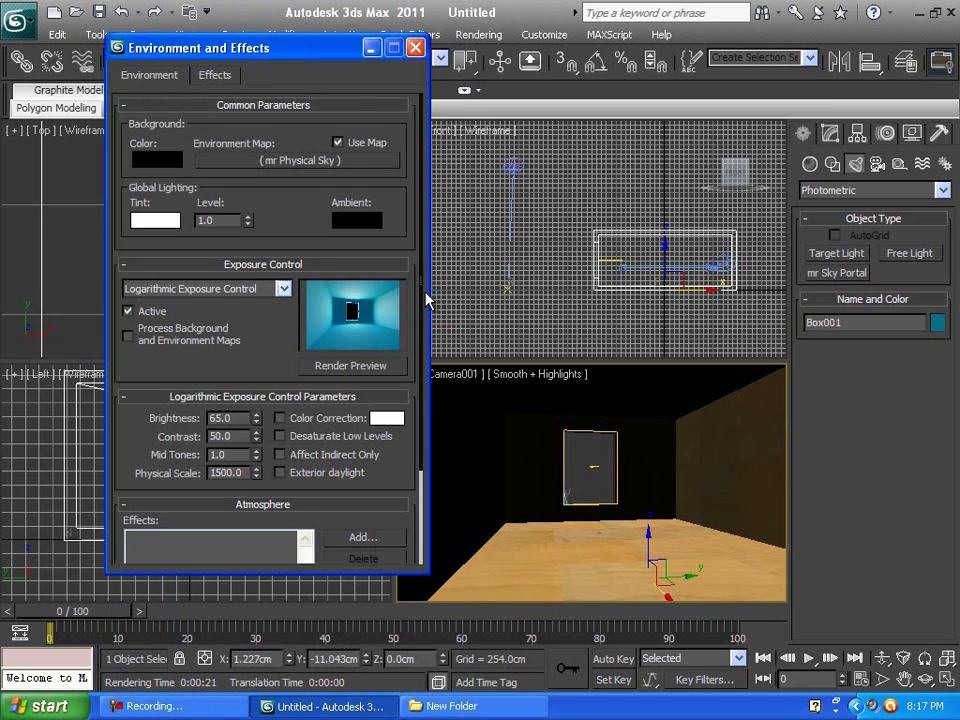
{"action": "left_click", "coordinate": [337, 368]}
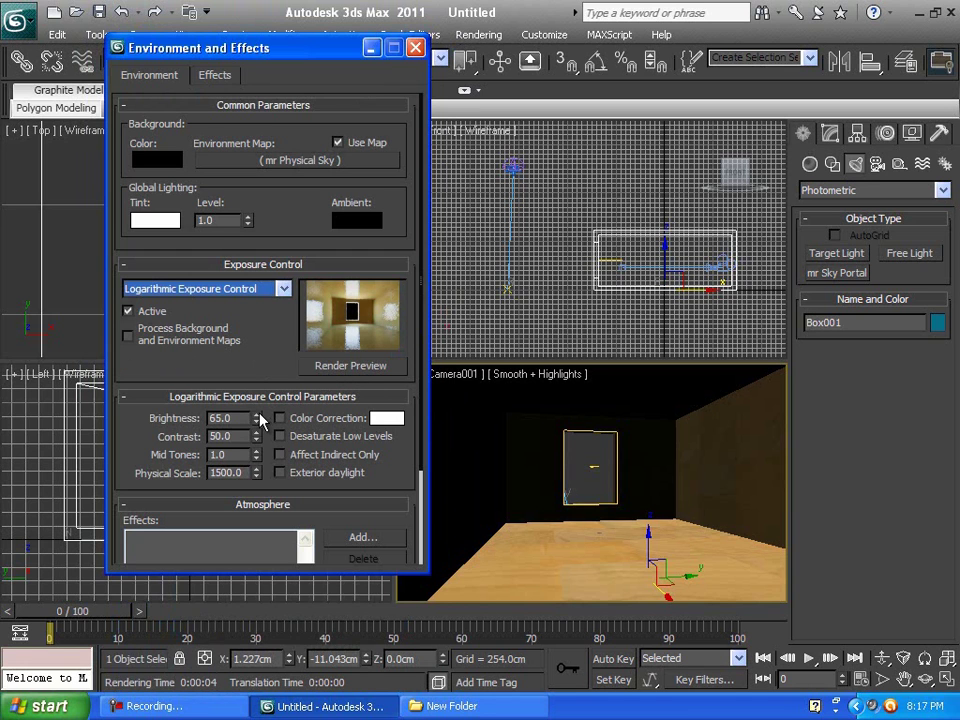
{"action": "left_click_drag", "start_coordinate": [258, 421], "coordinate": [258, 404]}
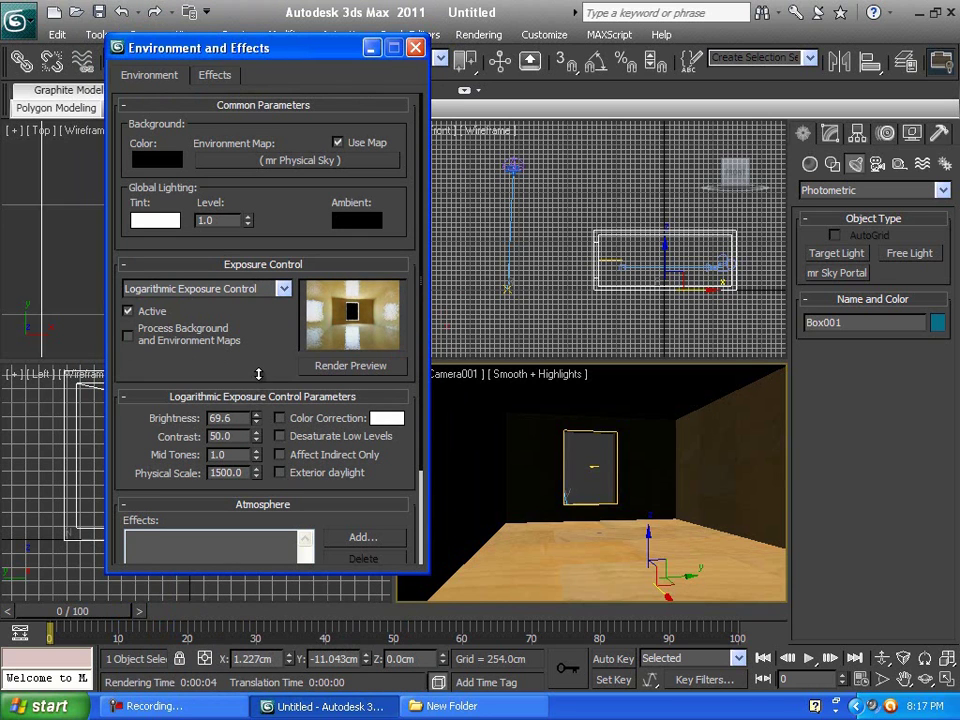
{"action": "left_click", "coordinate": [416, 52]}
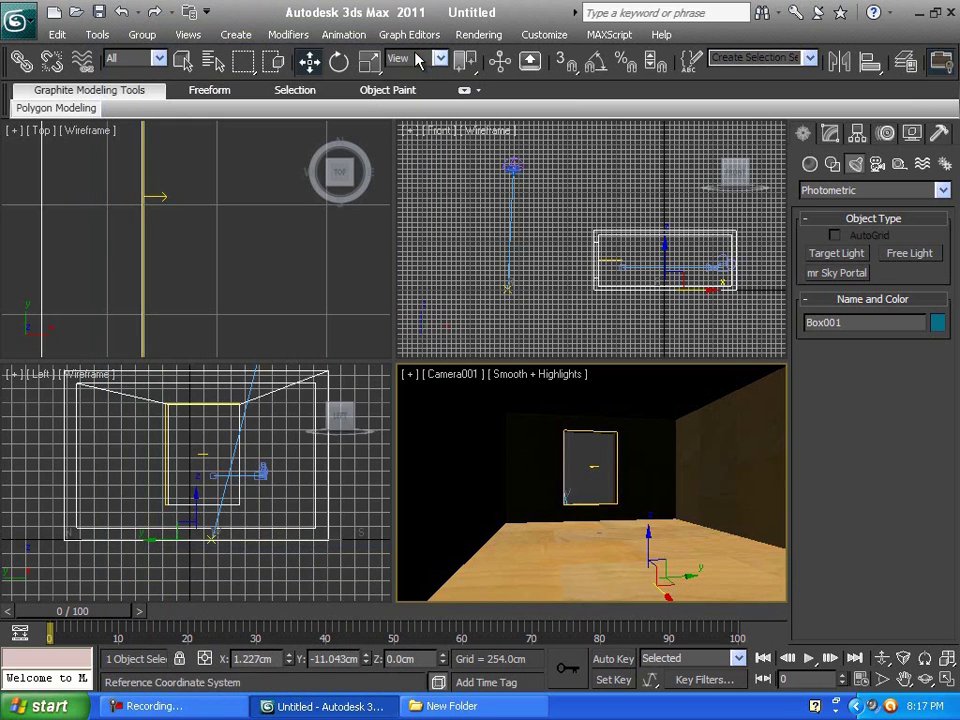
- Create a floor-to-ceiling cylinder column inside the room's far corner, at one end of the window wall
{"action": "left_click", "coordinate": [810, 165]}
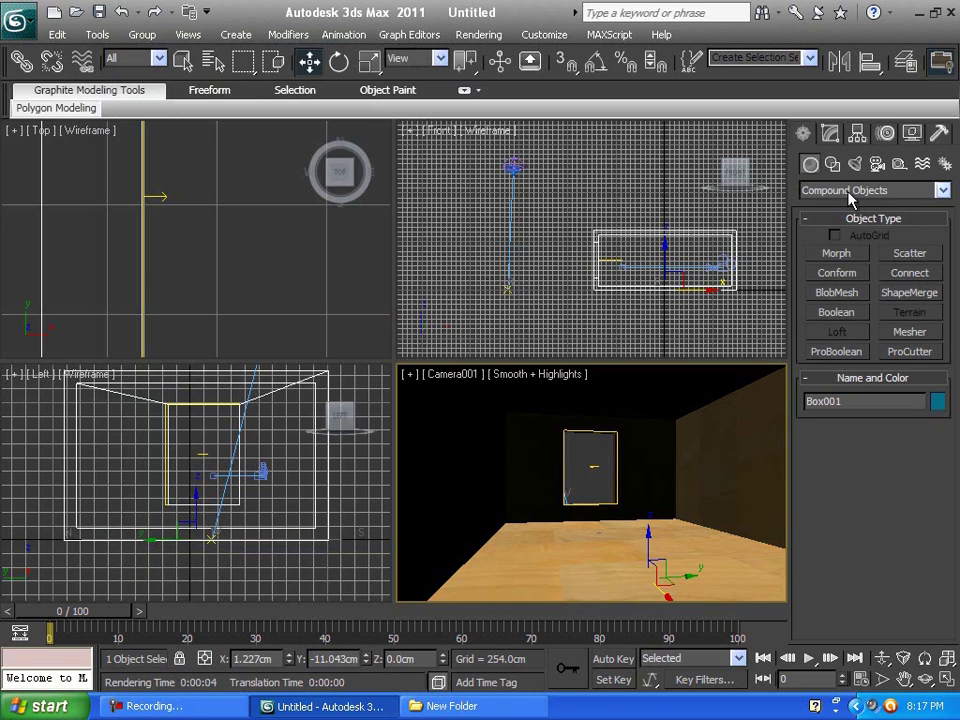
{"action": "left_click", "coordinate": [850, 190]}
{"action": "left_click", "coordinate": [853, 207]}
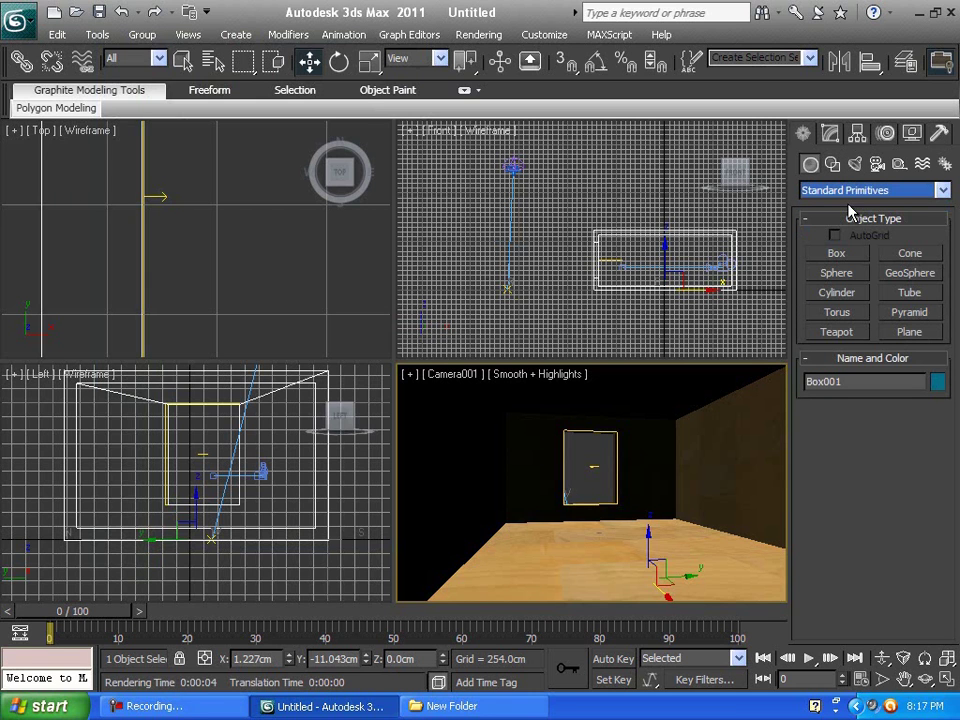
{"action": "left_click", "coordinate": [840, 256]}
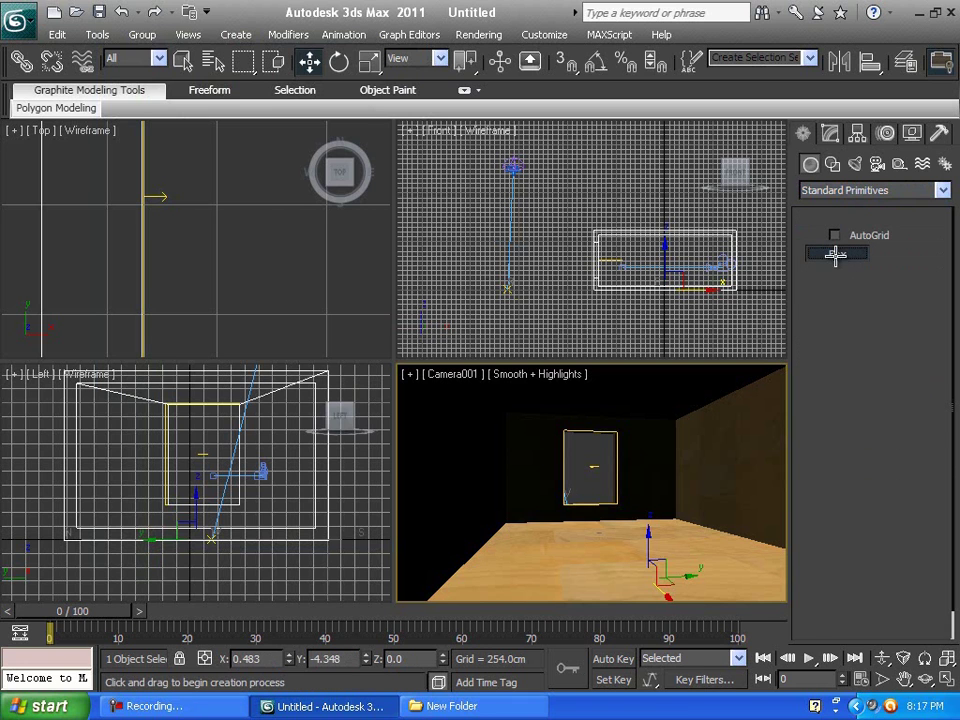
{"action": "scroll", "coordinate": [232, 244], "scroll_direction": "down", "scroll_amount": 2}
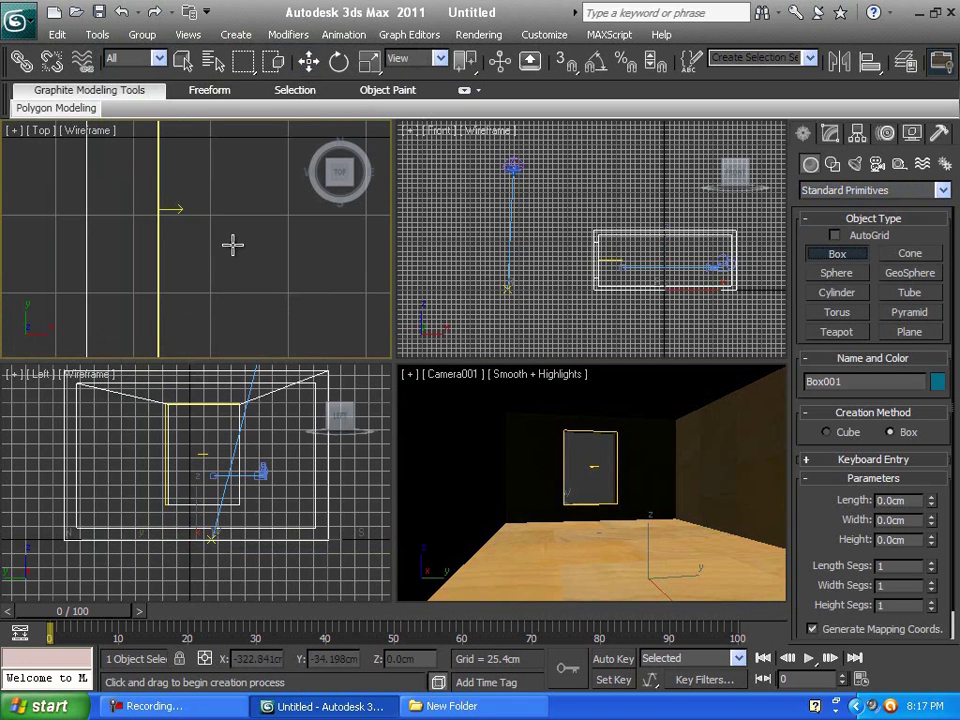
{"action": "scroll", "coordinate": [230, 241], "scroll_direction": "down", "scroll_amount": 4}
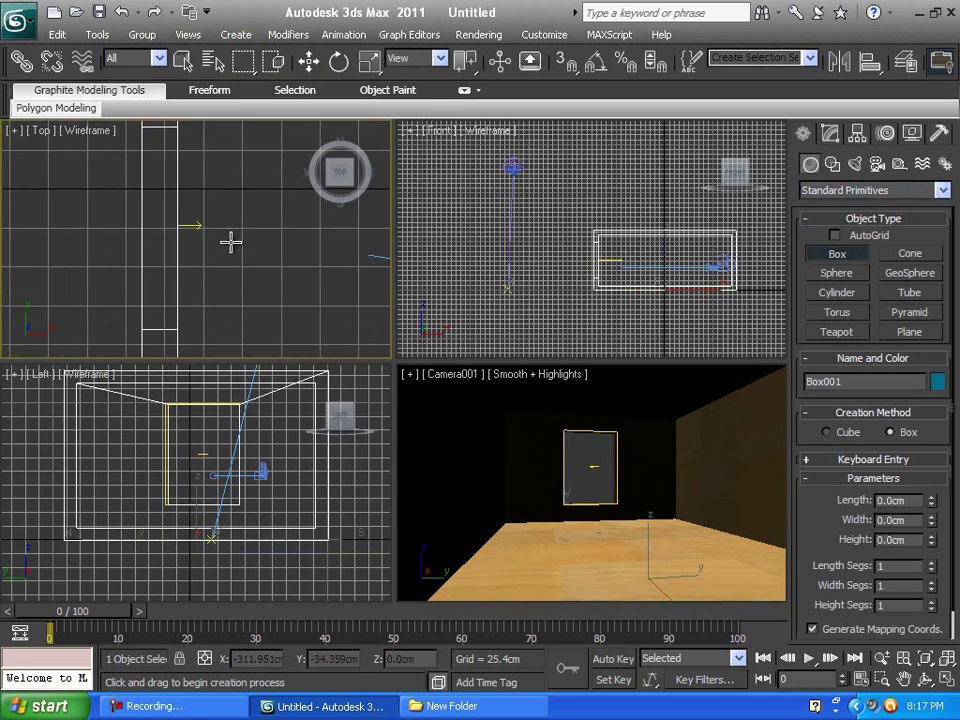
{"action": "scroll", "coordinate": [231, 241], "scroll_direction": "down", "scroll_amount": 3}
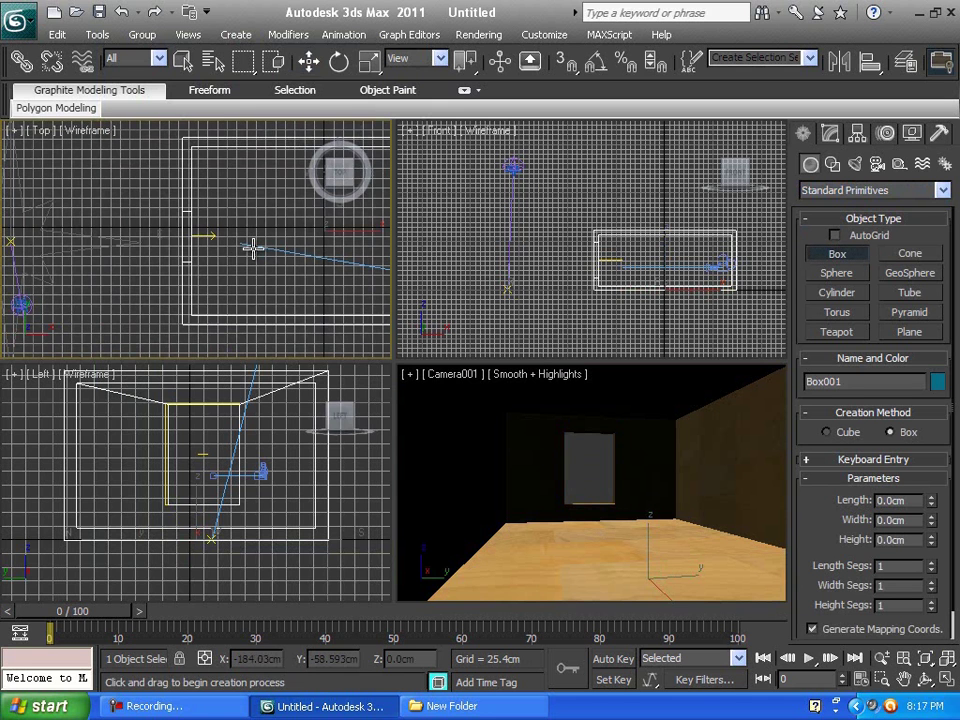
{"action": "scroll", "coordinate": [210, 248], "scroll_direction": "down", "scroll_amount": 2}
{"action": "middle_click_drag", "start_coordinate": [201, 248], "coordinate": [181, 248]}
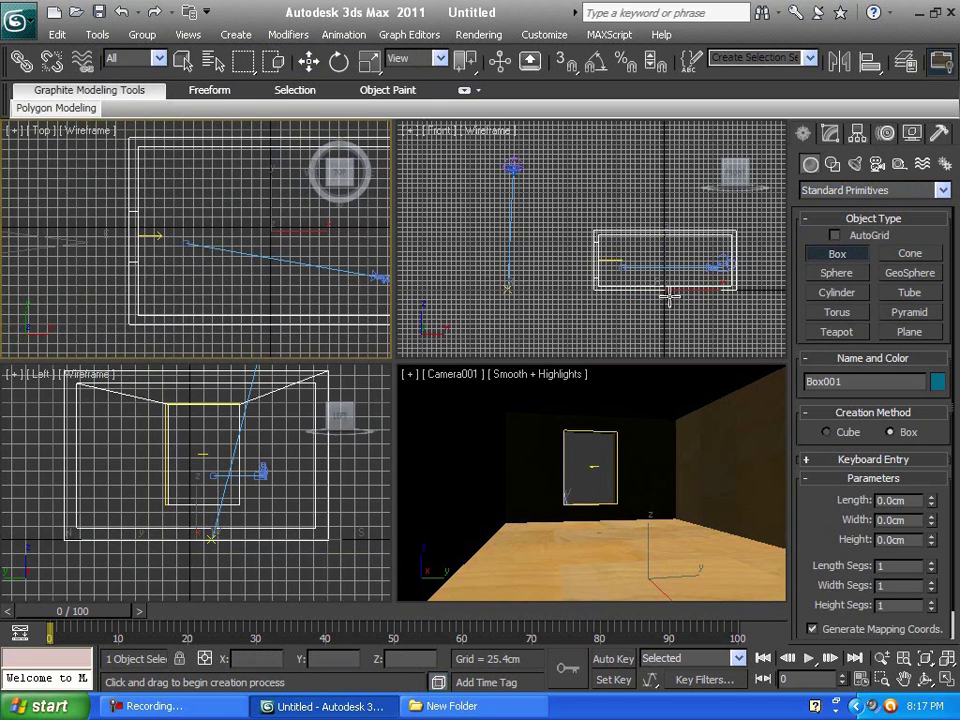
{"action": "left_click", "coordinate": [840, 293]}
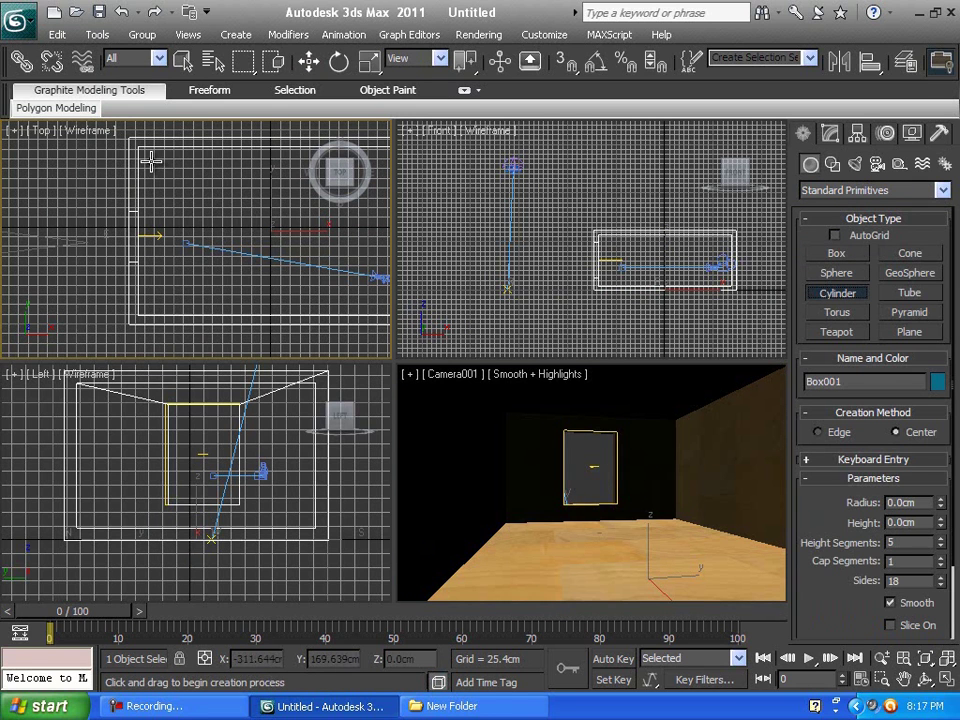
{"action": "left_click_drag", "start_coordinate": [150, 160], "coordinate": [154, 166]}
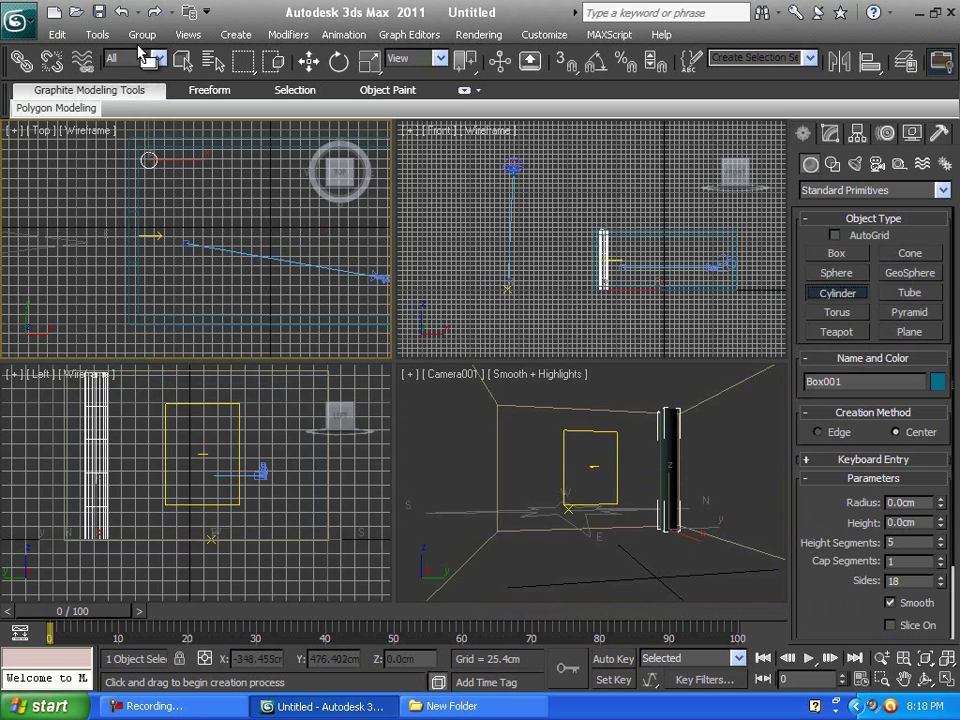
- Clone the corner column as a single copy and move it to the opposite corner along the window wall
{"action": "left_click", "coordinate": [137, 43]}
{"action": "left_click", "coordinate": [304, 60]}
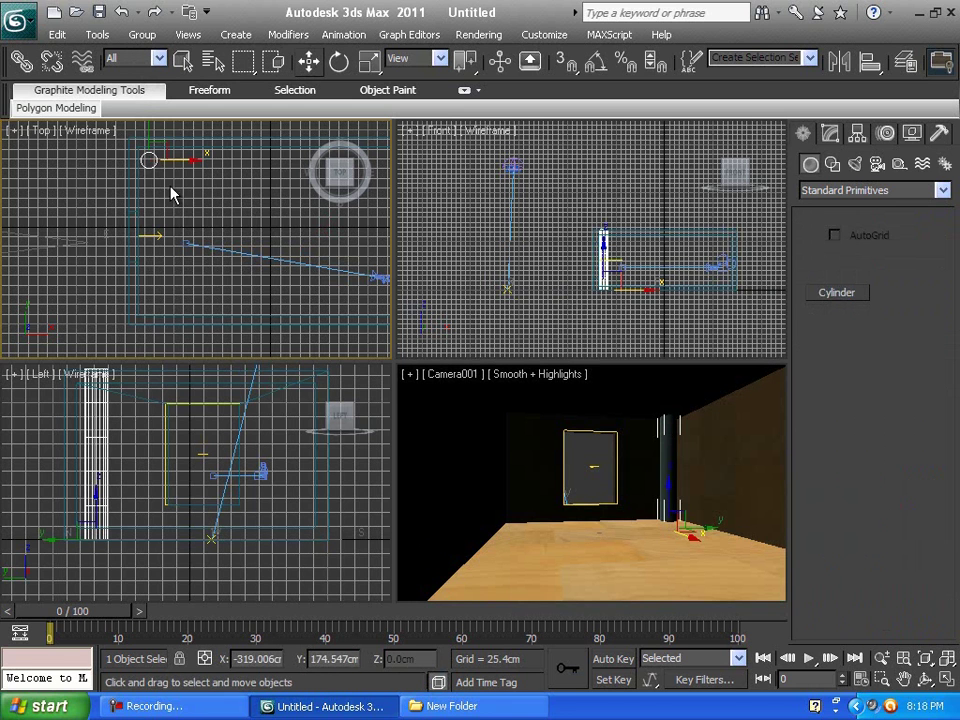
{"action": "right_click", "coordinate": [154, 165]}
{"action": "left_click", "coordinate": [146, 158]}
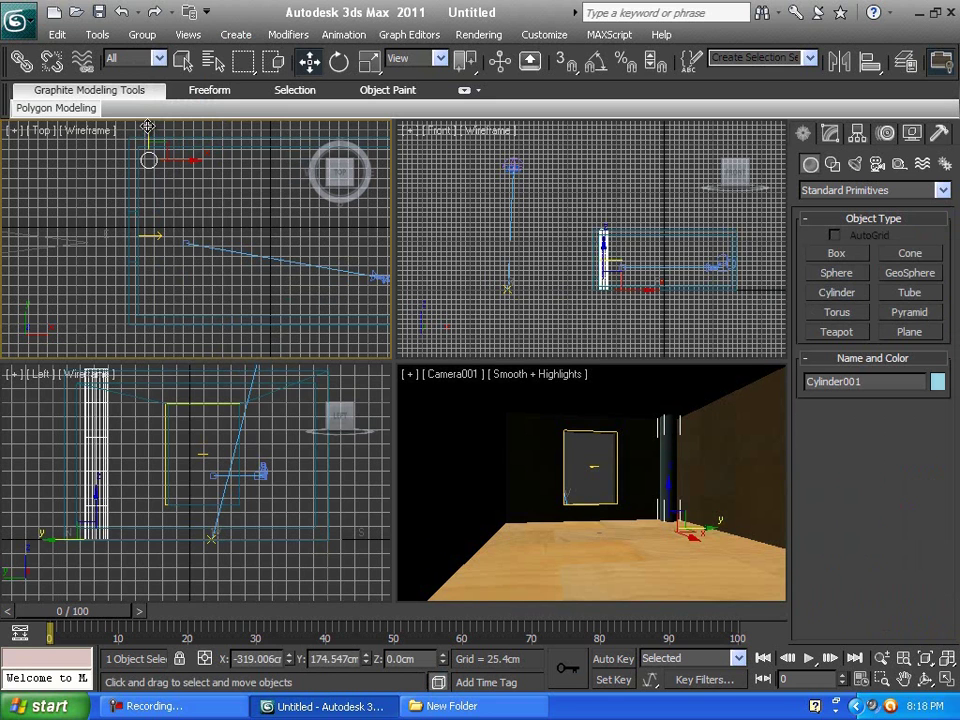
{"action": "left_click_drag", "start_coordinate": [147, 127], "coordinate": [303, 307]}
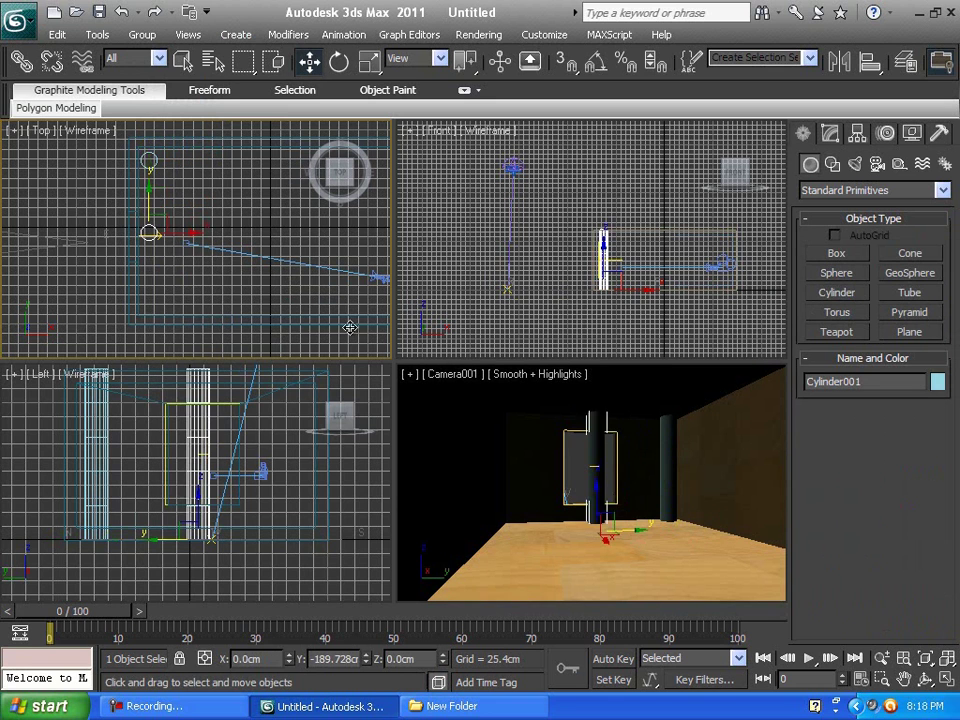
{"action": "left_click", "coordinate": [482, 435]}
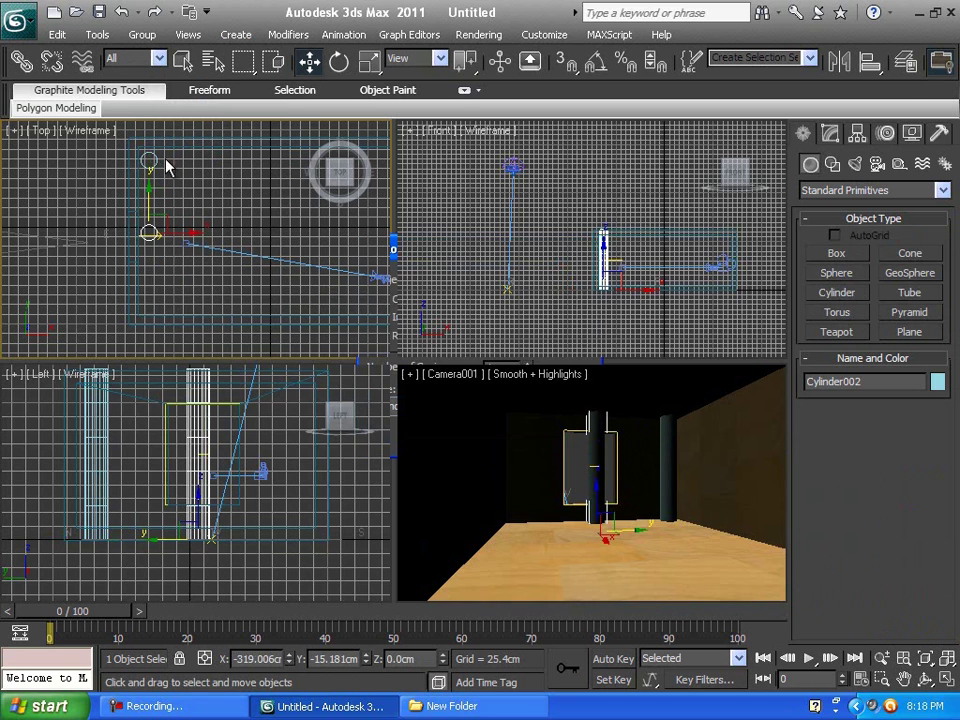
{"action": "left_click_drag", "start_coordinate": [149, 207], "coordinate": [149, 264]}
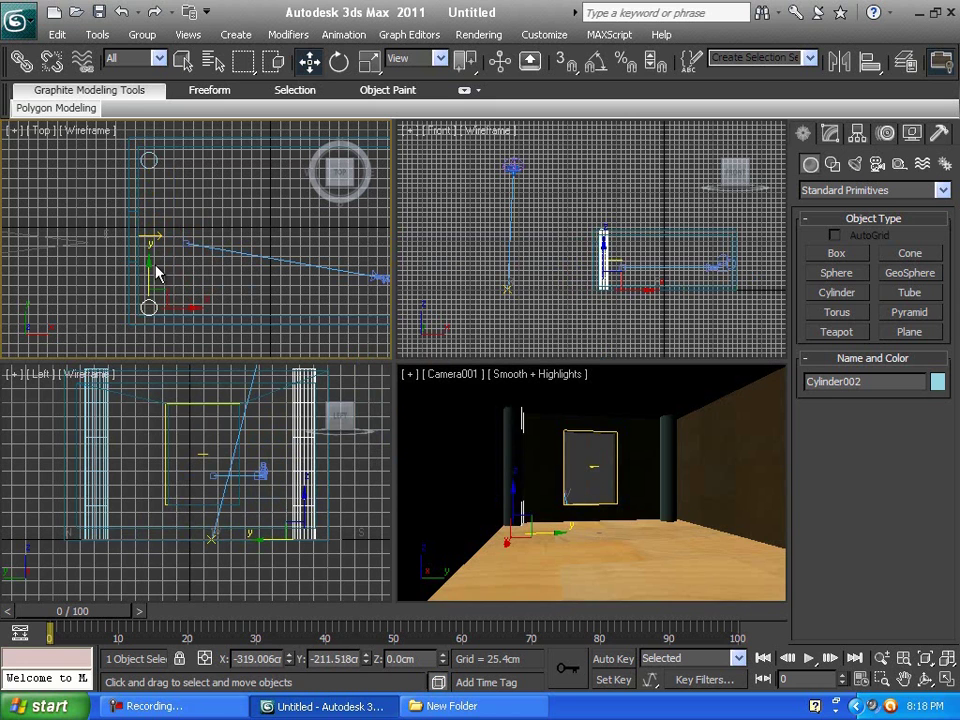
- Clone the selected corner column as a single copy and place it inside the room at about X 27 cm, Y -142 cm
{"action": "left_click_drag", "start_coordinate": [164, 296], "coordinate": [165, 296]}
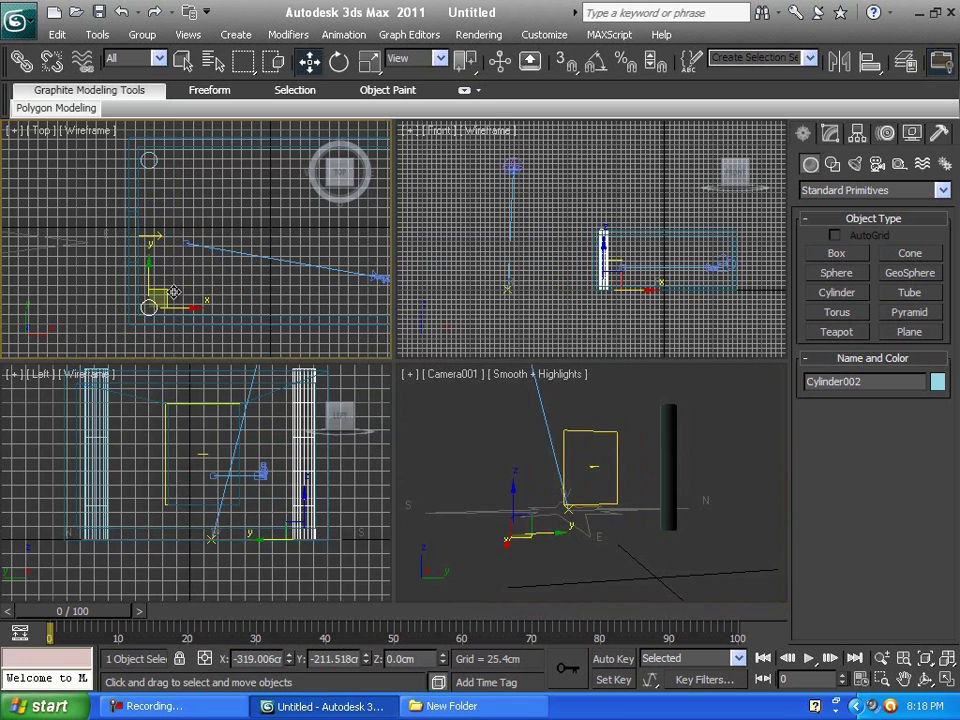
{"action": "mouse_move", "coordinate": [256, 264]}
{"action": "left_mouse_down", "text": "shift"}
{"action": "mouse_move", "coordinate": [247, 268]}
{"action": "mouse_move", "coordinate": [255, 270]}
{"action": "left_mouse_up", "text": "shift"}
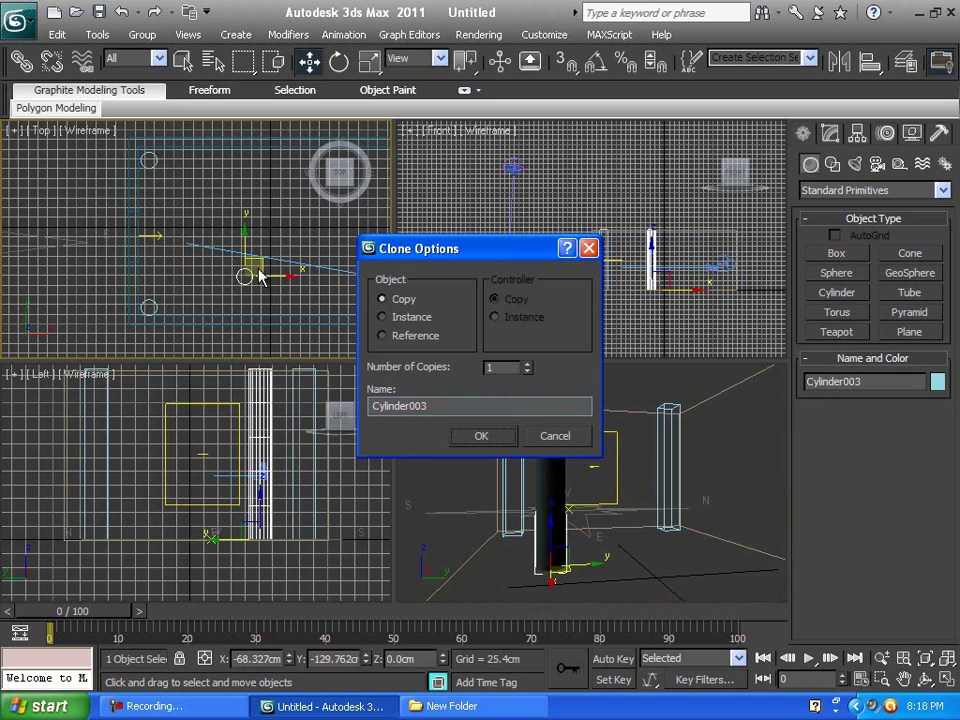
{"action": "left_click", "coordinate": [494, 439]}
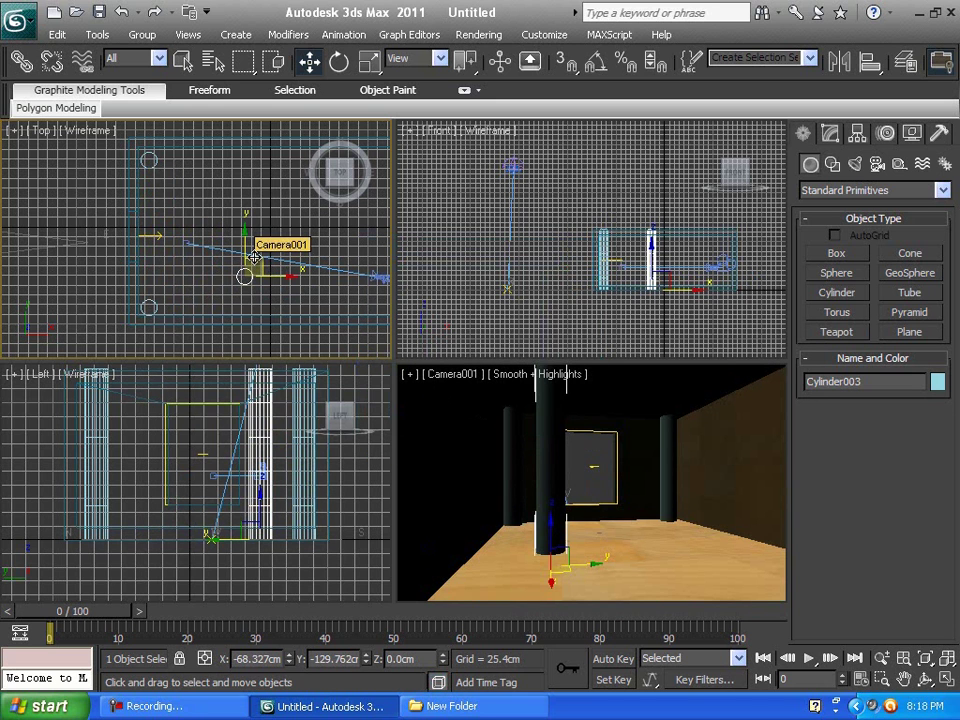
{"action": "mouse_move", "coordinate": [270, 261]}
{"action": "left_mouse_down"}
{"action": "mouse_move", "coordinate": [297, 261]}
{"action": "mouse_move", "coordinate": [231, 244]}
{"action": "mouse_move", "coordinate": [276, 268]}
{"action": "mouse_move", "coordinate": [288, 262]}
{"action": "left_mouse_up"}
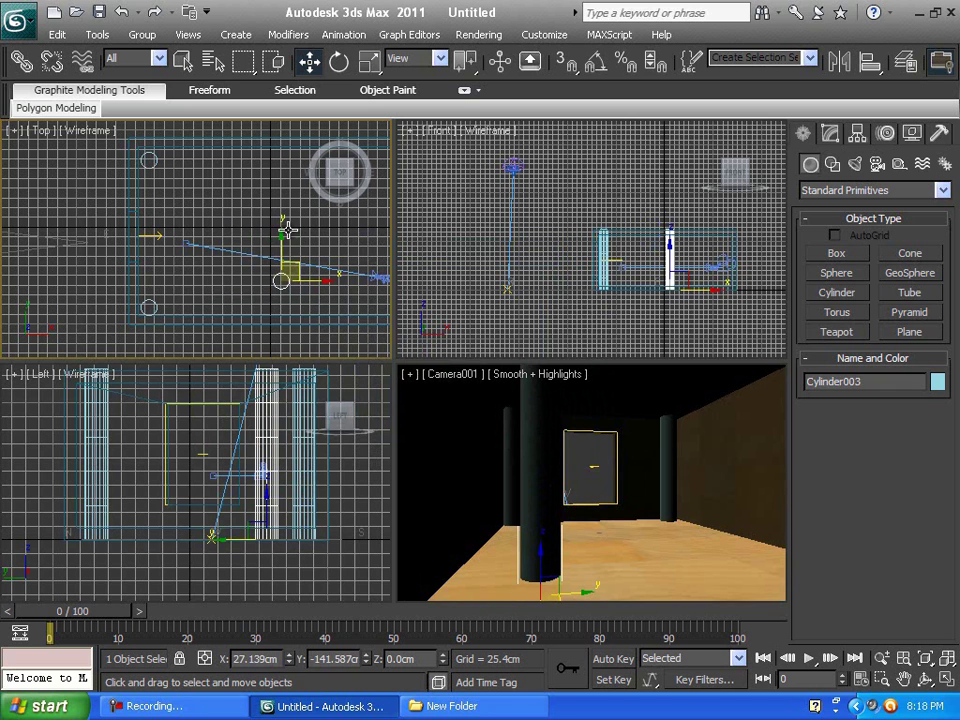
- Make the second material slot a mental ray Arch & Design material and assign it to the new column
{"action": "key", "text": "m"}
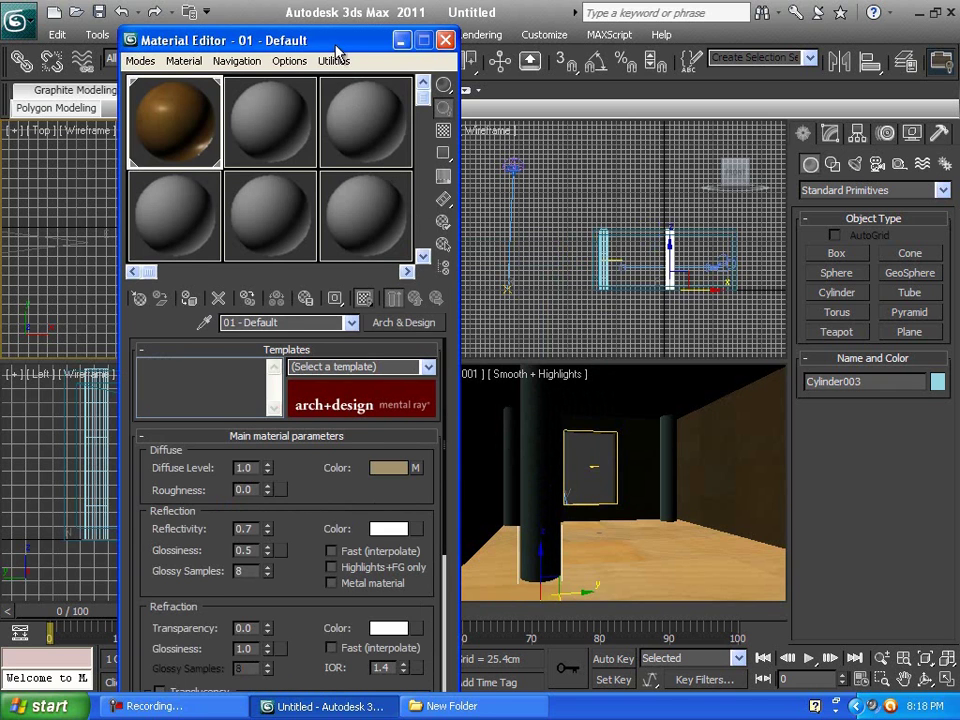
{"action": "left_click_drag", "start_coordinate": [337, 48], "coordinate": [289, 43]}
{"action": "left_click", "coordinate": [226, 138]}
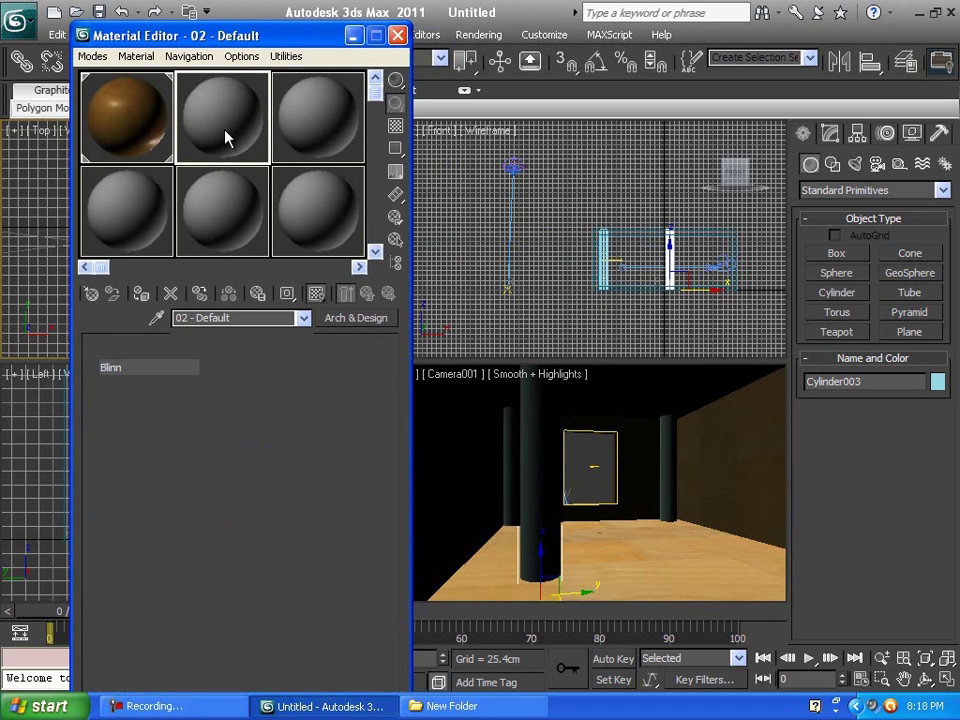
{"action": "left_click", "coordinate": [352, 319]}
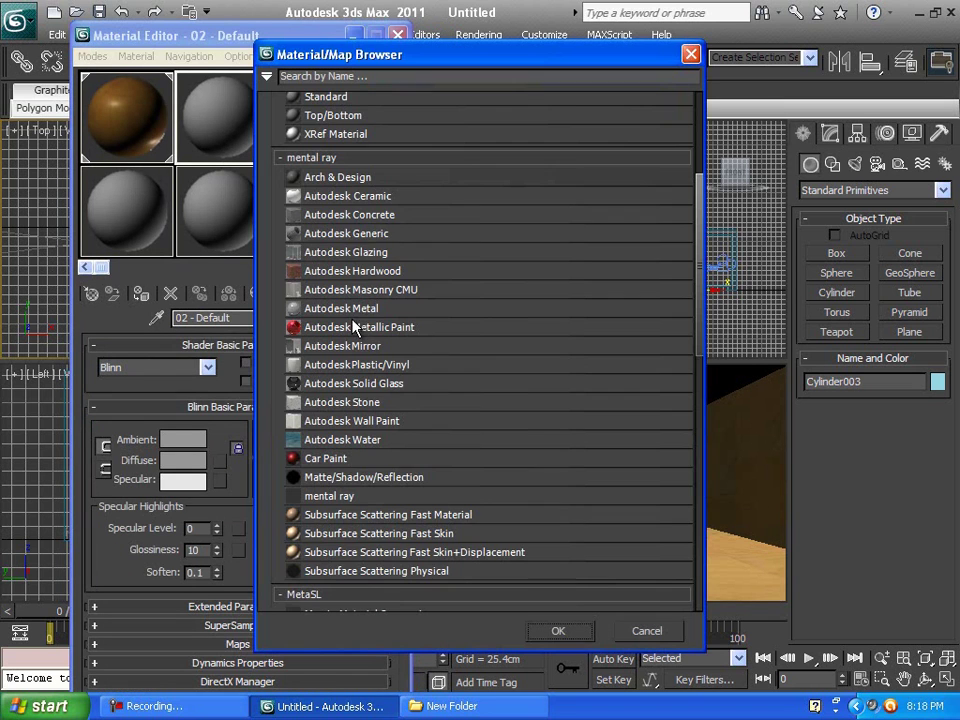
{"action": "double_click", "coordinate": [325, 182]}
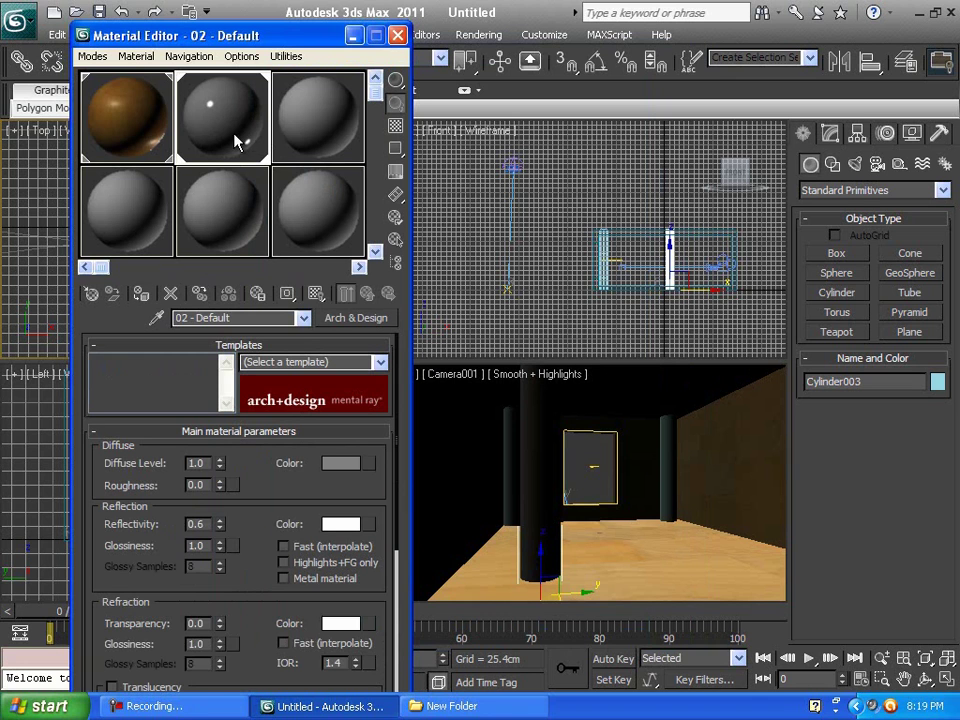
- Set the column material's diffuse colour to a medium blue of about 0.239, 0.38, 0.78
{"action": "left_click", "coordinate": [340, 464]}
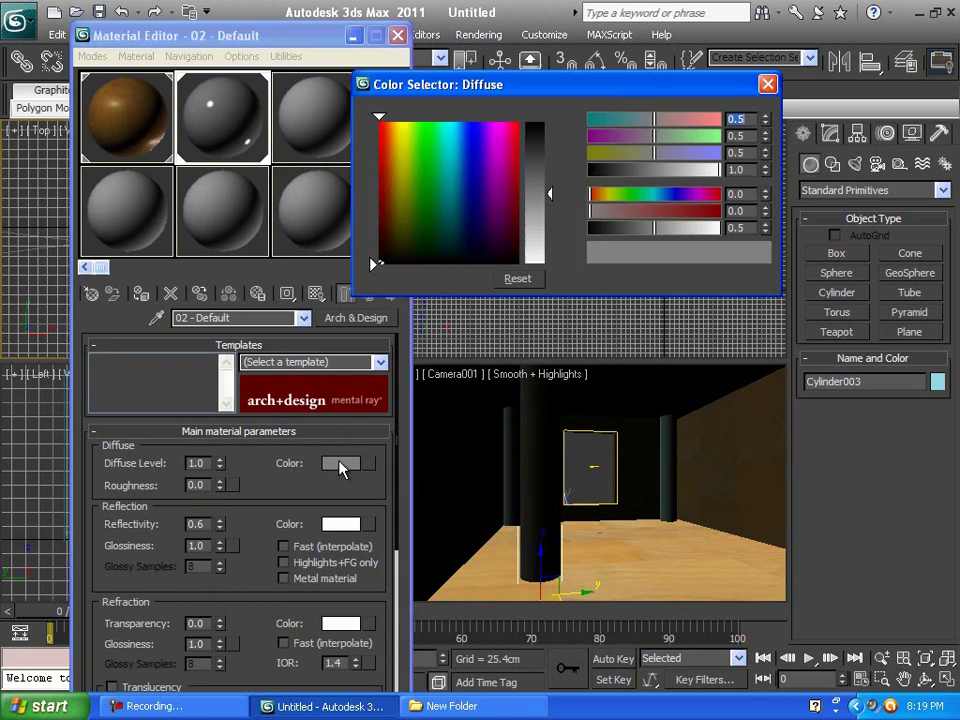
{"action": "left_click", "coordinate": [467, 163]}
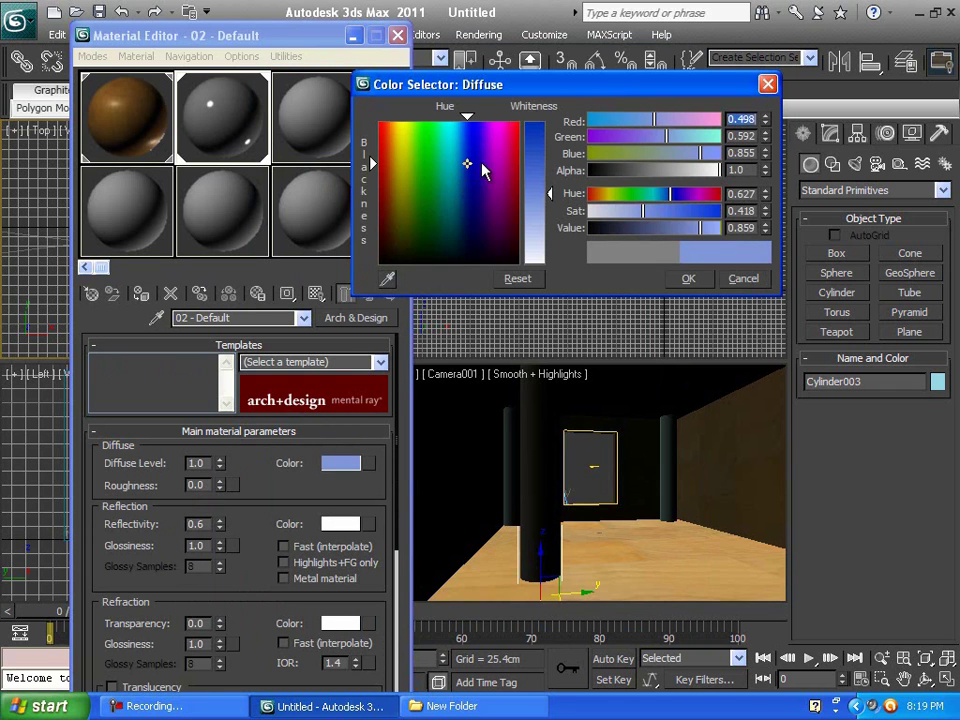
{"action": "left_click_drag", "start_coordinate": [545, 167], "coordinate": [545, 155]}
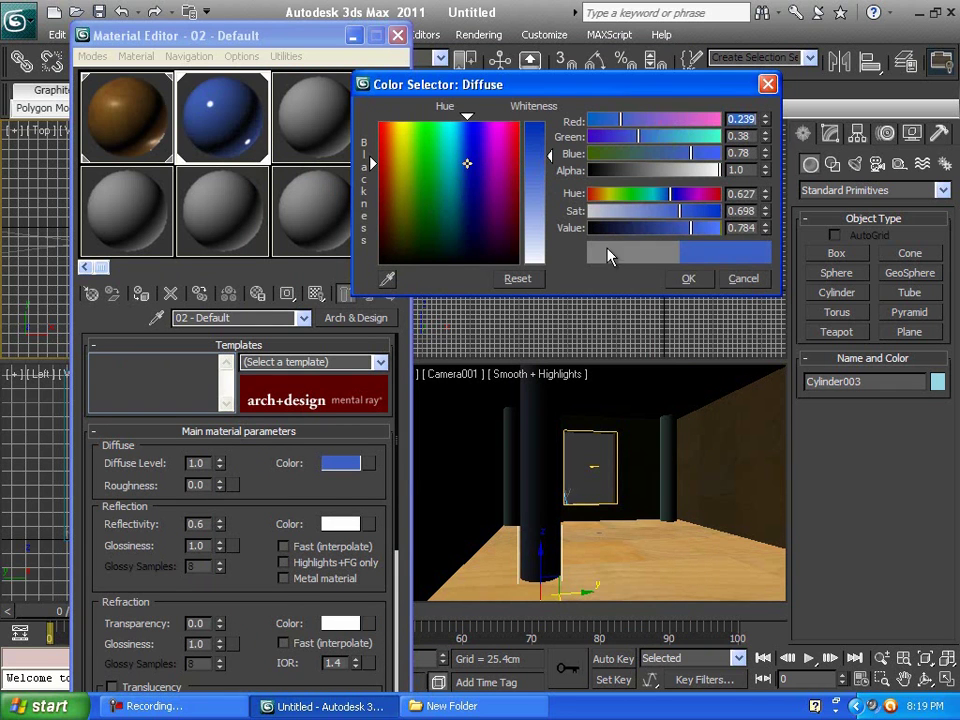
{"action": "left_click", "coordinate": [688, 280]}
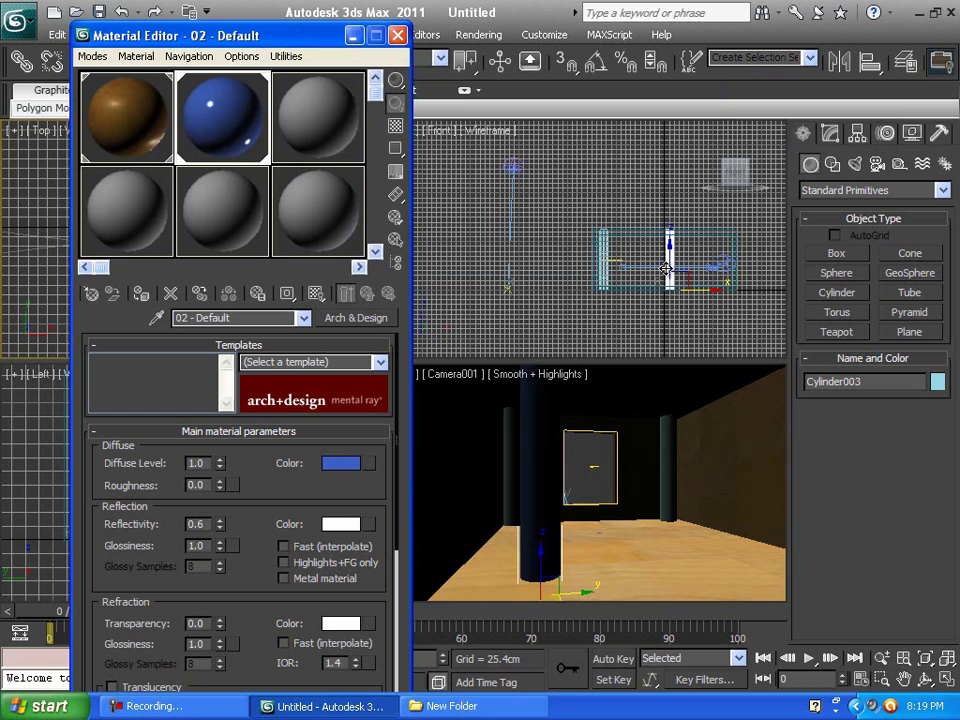
- Assign the blue Arch & Design material to each of the two columns along the window wall
{"action": "left_click", "coordinate": [667, 449]}
{"action": "left_click", "coordinate": [667, 451]}
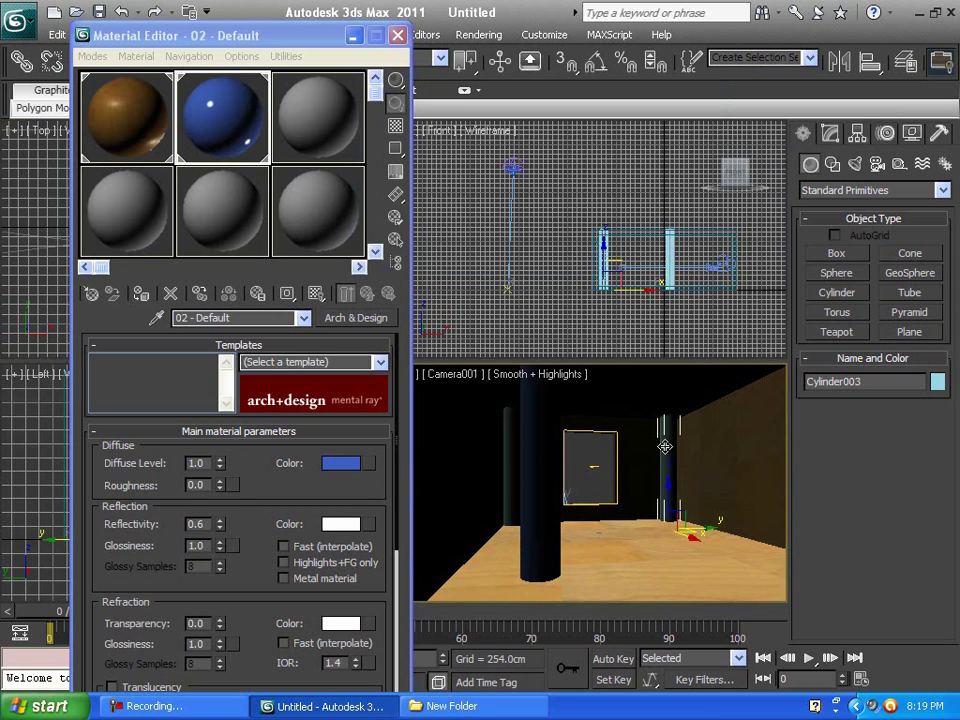
{"action": "left_click", "coordinate": [507, 458], "text": "ctrl"}
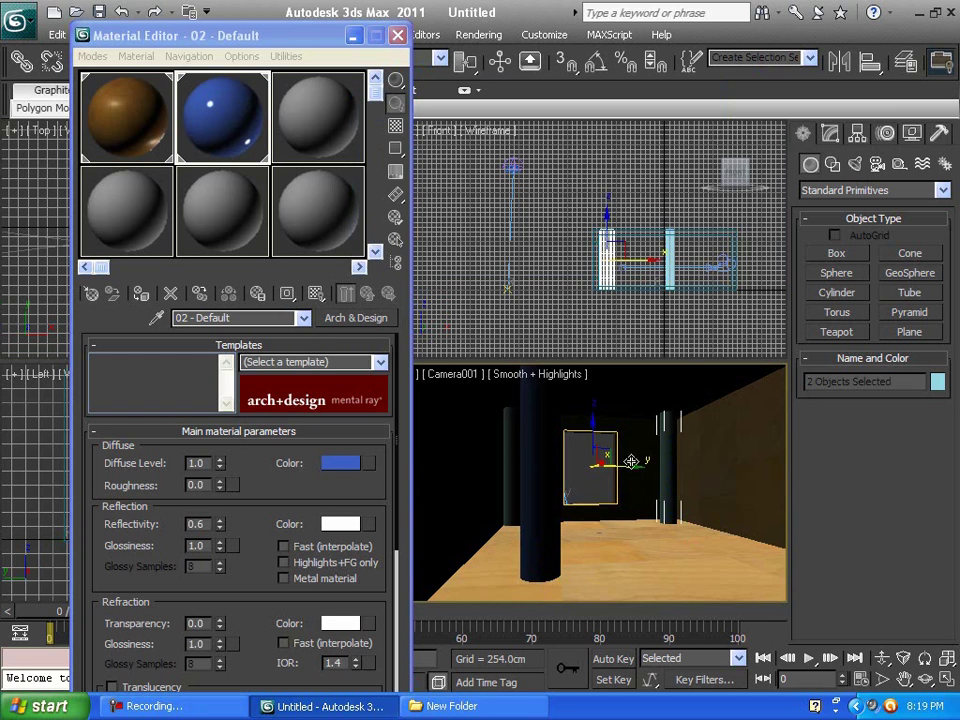
{"action": "left_click", "coordinate": [665, 460]}
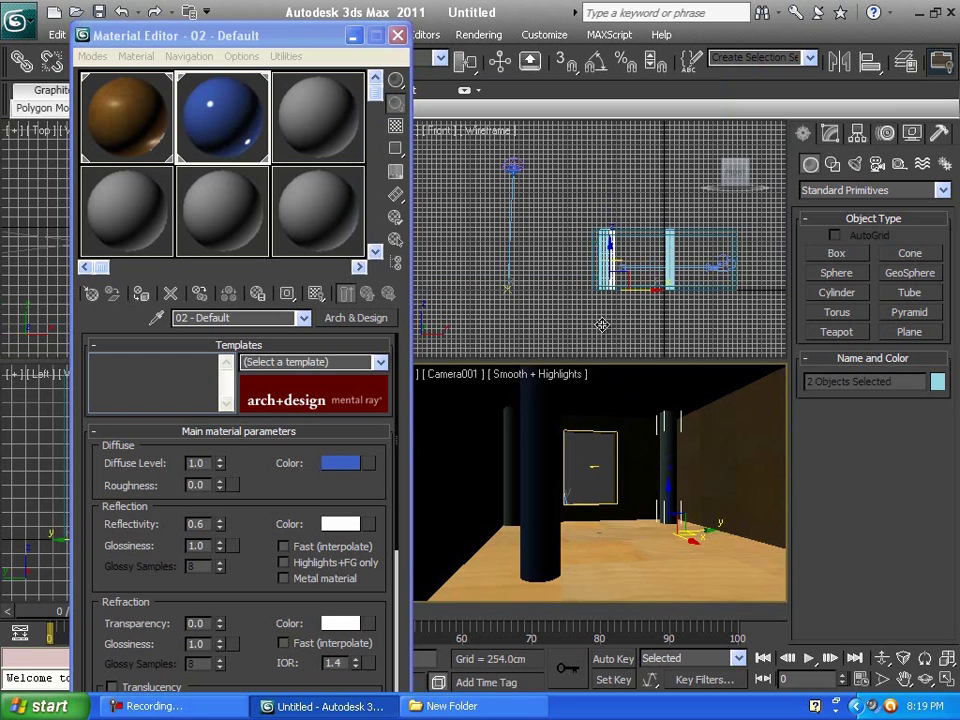
{"action": "left_click", "coordinate": [145, 296]}
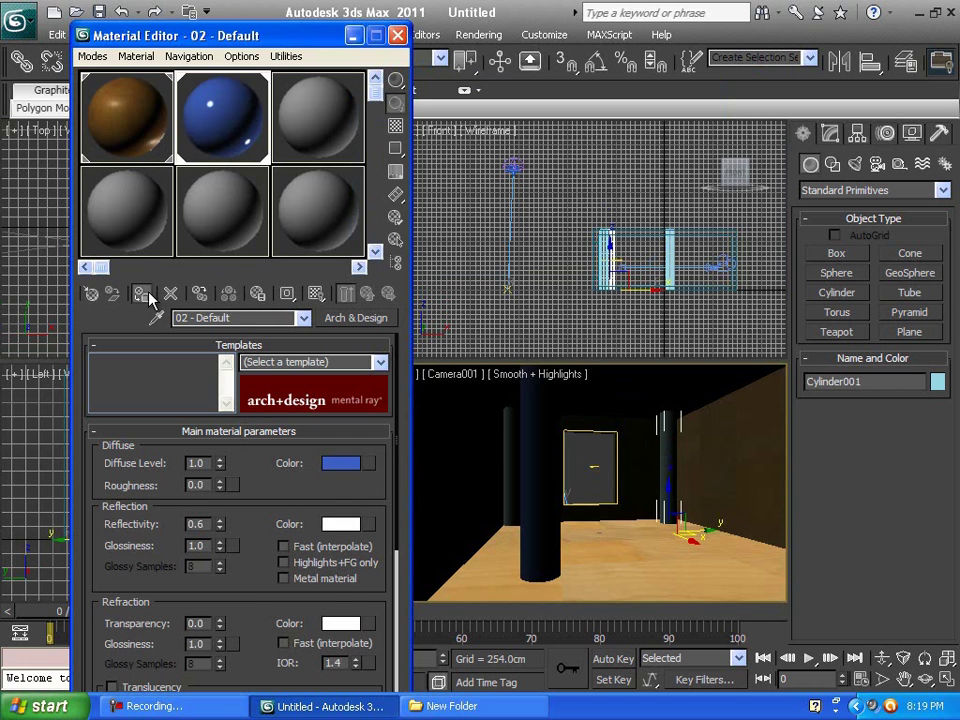
{"action": "left_click", "coordinate": [509, 452]}
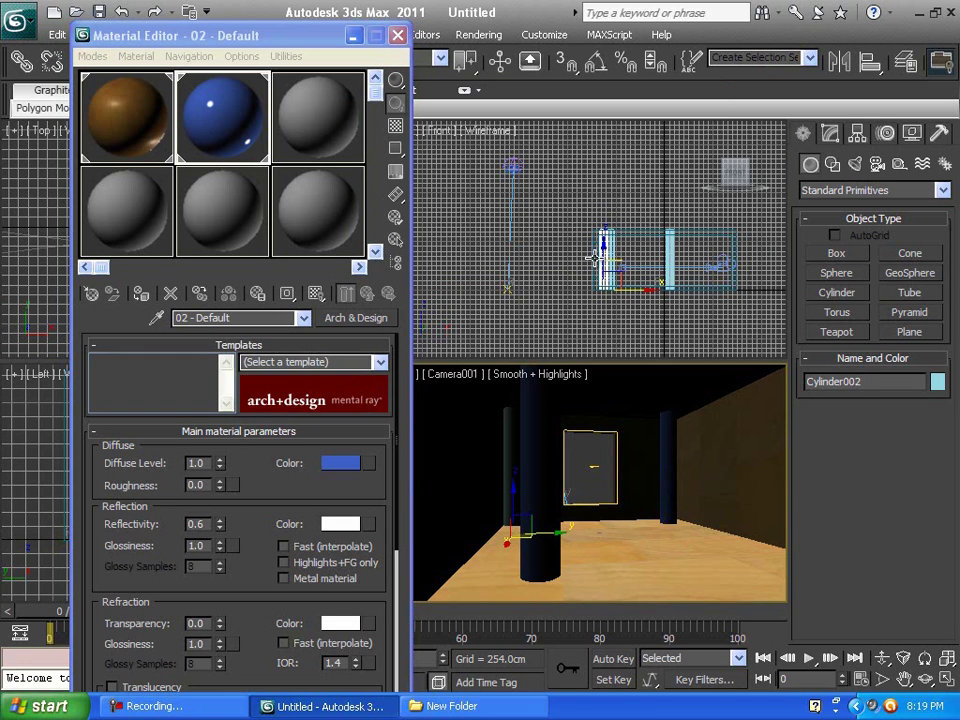
{"action": "left_click", "coordinate": [142, 294]}
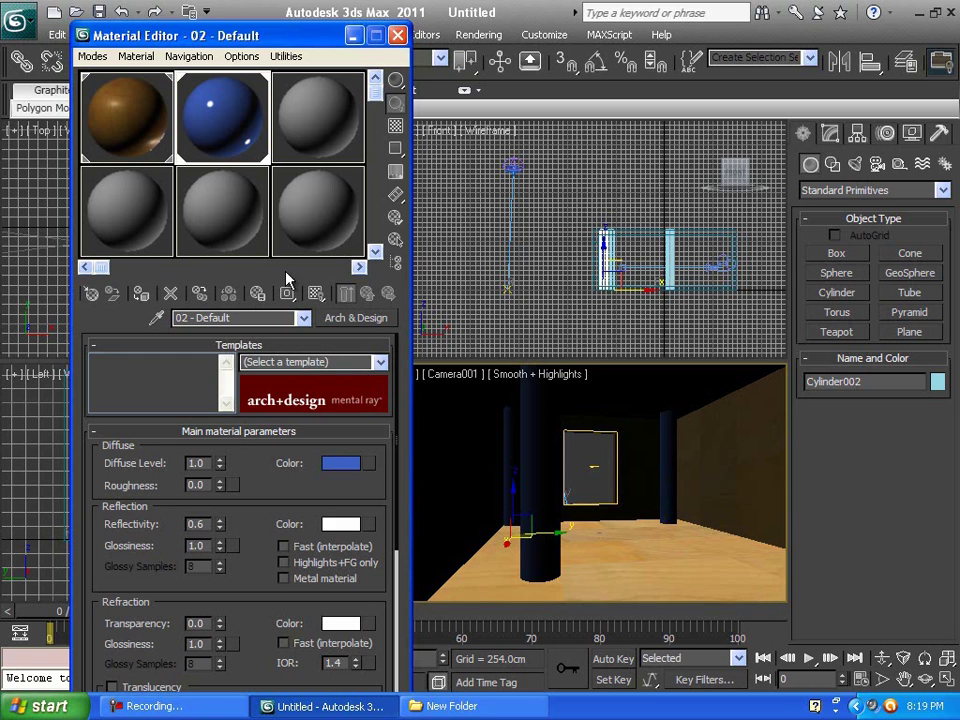
- Lighten the column material's diffuse colour to a near-white of 0.961, 0.969, 0.988 and close the Material Editor
{"action": "left_click", "coordinate": [341, 464]}
{"action": "left_click", "coordinate": [540, 254]}
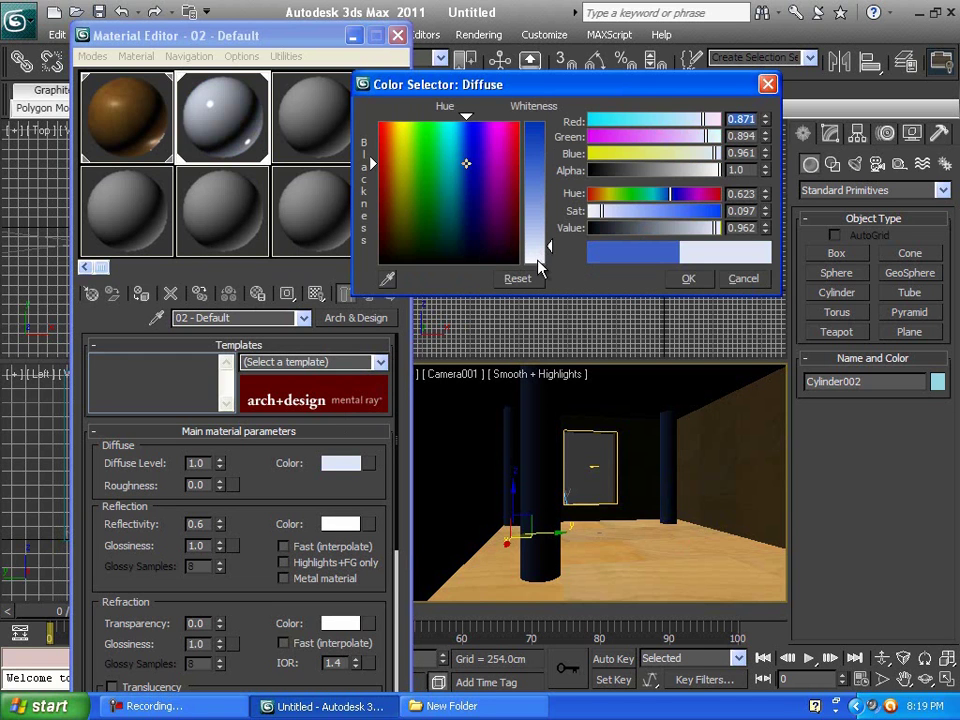
{"action": "left_click_drag", "start_coordinate": [540, 266], "coordinate": [546, 261]}
{"action": "left_click", "coordinate": [688, 278]}
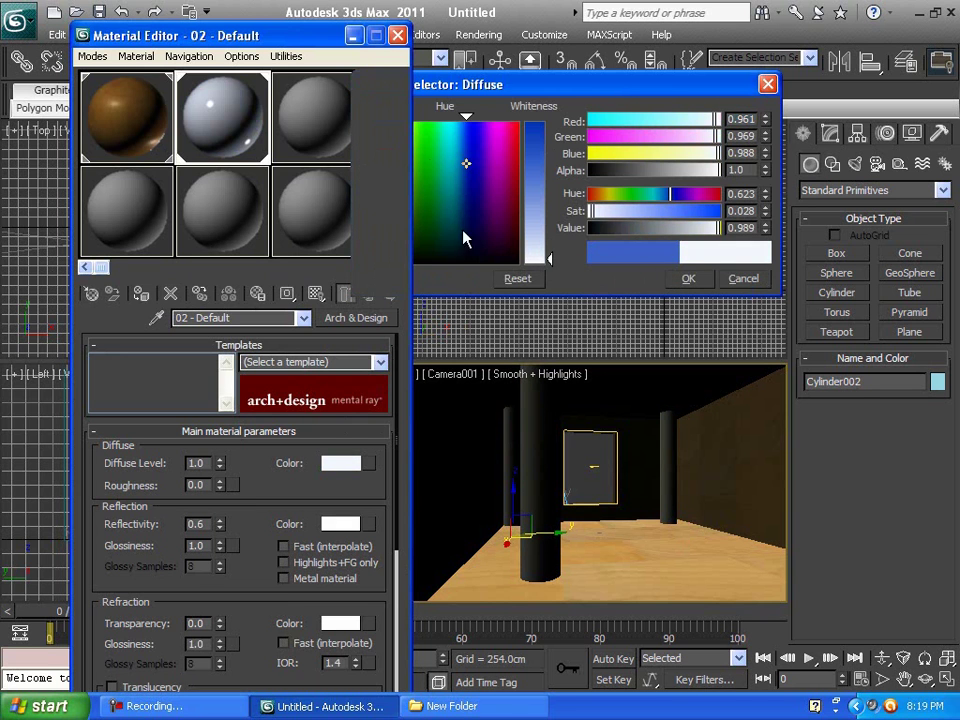
{"action": "left_click", "coordinate": [398, 36]}
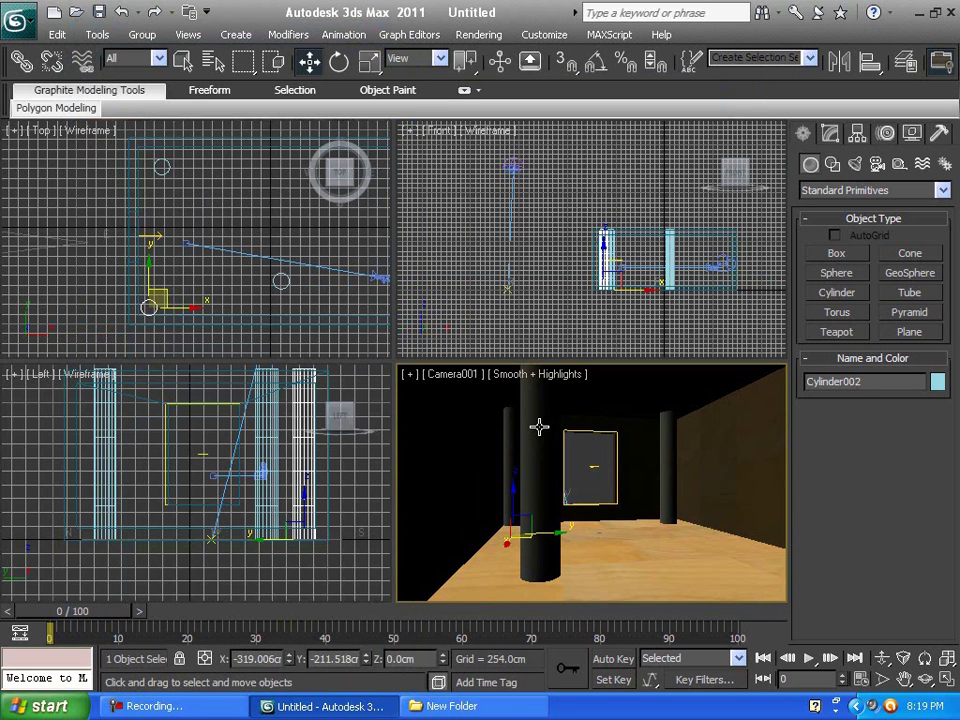
- Render the camera view to check the columns and reflections, and close the rendered frame
{"action": "key", "text": "shift+q"}
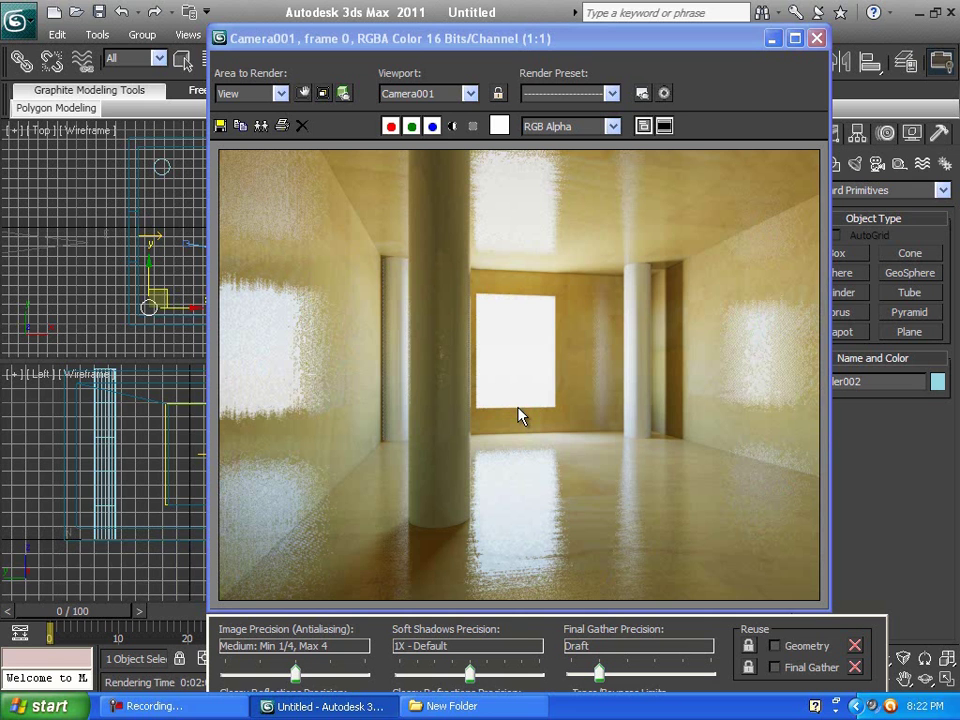
{"action": "mouse_move", "coordinate": [593, 50]}
{"action": "left_mouse_down"}
{"action": "mouse_move", "coordinate": [551, 47]}
{"action": "mouse_move", "coordinate": [584, 45]}
{"action": "left_mouse_up"}
{"action": "left_click", "coordinate": [808, 35]}
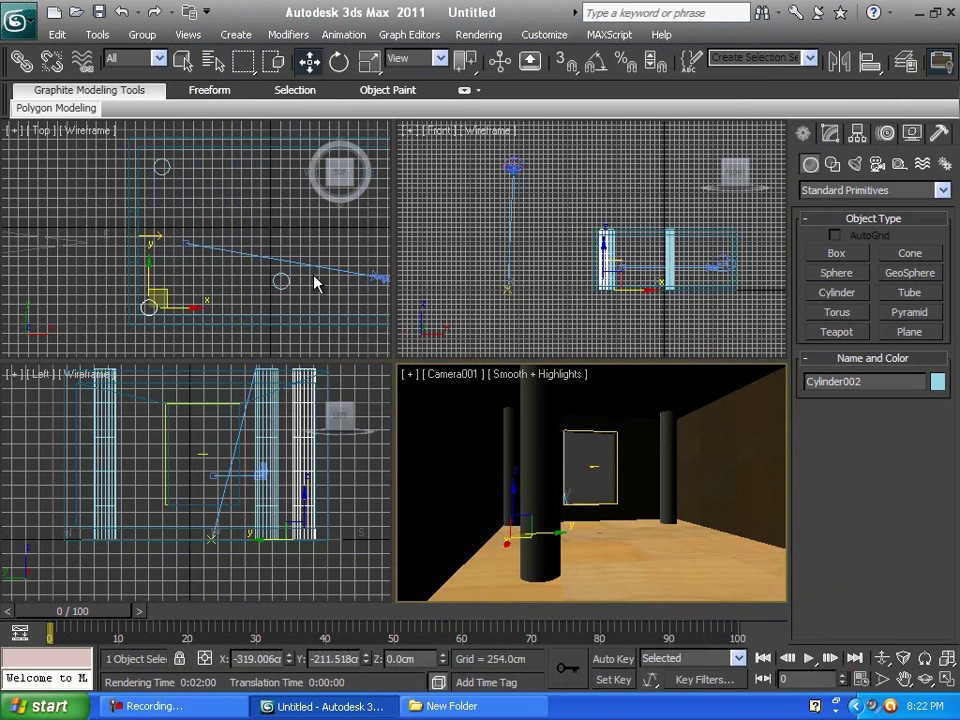
- Move the camera in the top view to about X -0.5 cm, Y 137.5 cm, across the room from the foreground column
{"action": "right_click", "coordinate": [379, 275]}
{"action": "left_click", "coordinate": [379, 275]}
{"action": "middle_click_drag", "start_coordinate": [321, 274], "coordinate": [312, 274]}
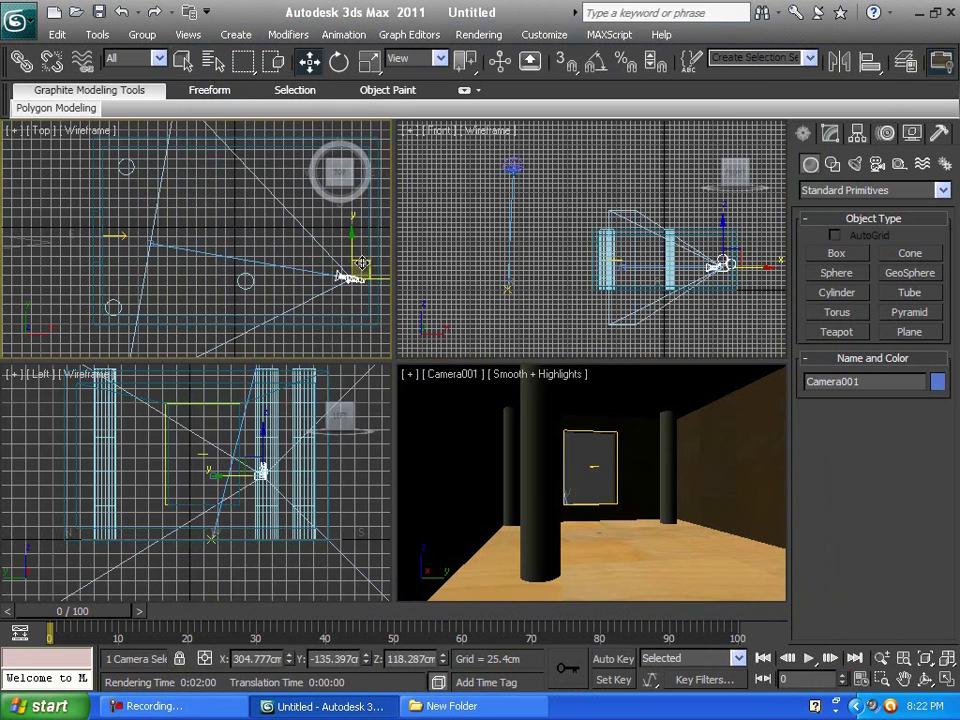
{"action": "left_click_drag", "start_coordinate": [362, 262], "coordinate": [245, 160]}
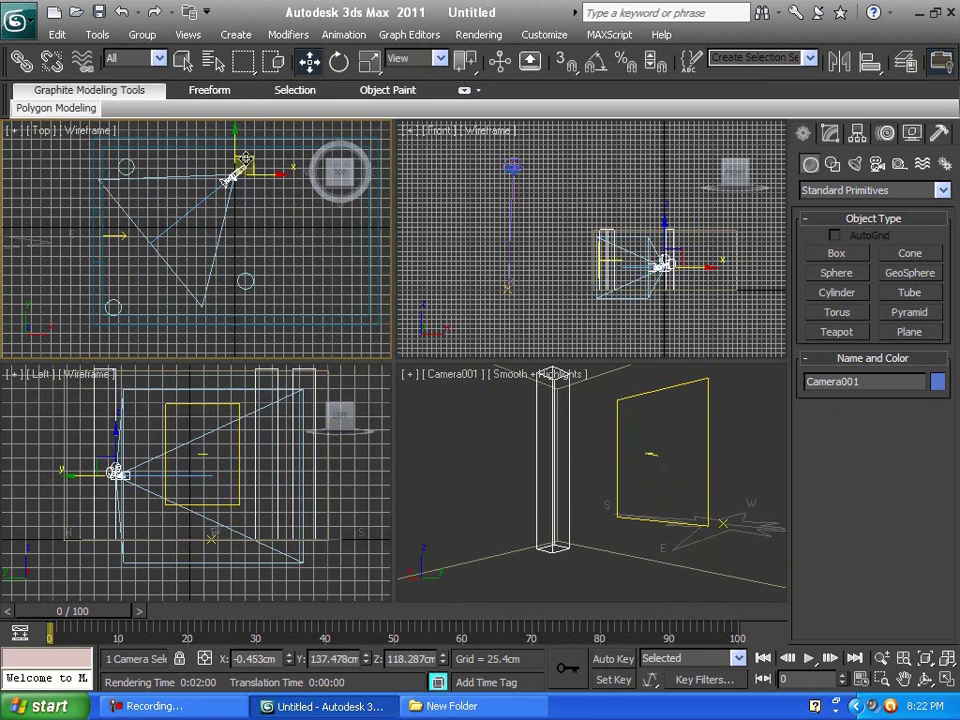
- Set the daylight system's time of day to 14 hours
{"action": "middle_click_drag", "start_coordinate": [215, 204], "coordinate": [148, 245]}
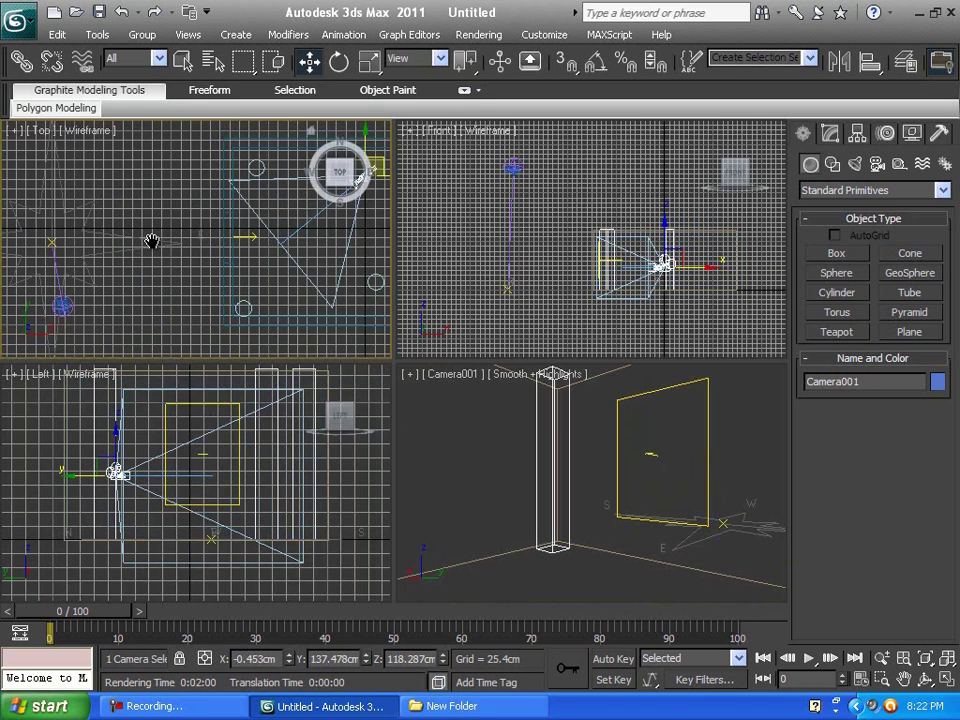
{"action": "left_click_drag", "start_coordinate": [52, 242], "coordinate": [150, 240]}
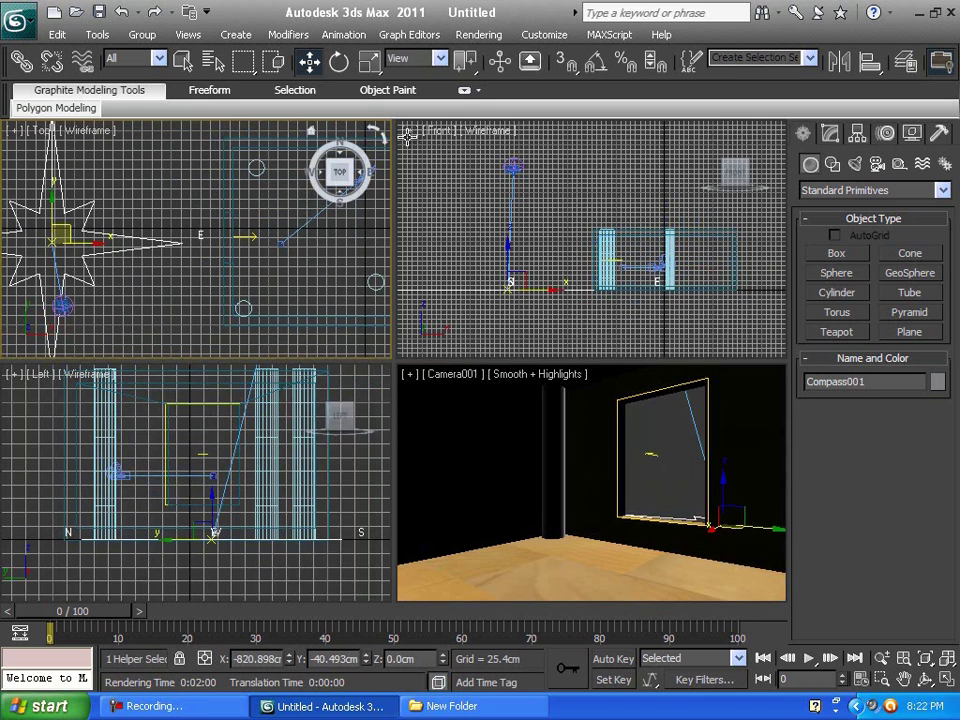
{"action": "left_click", "coordinate": [66, 306]}
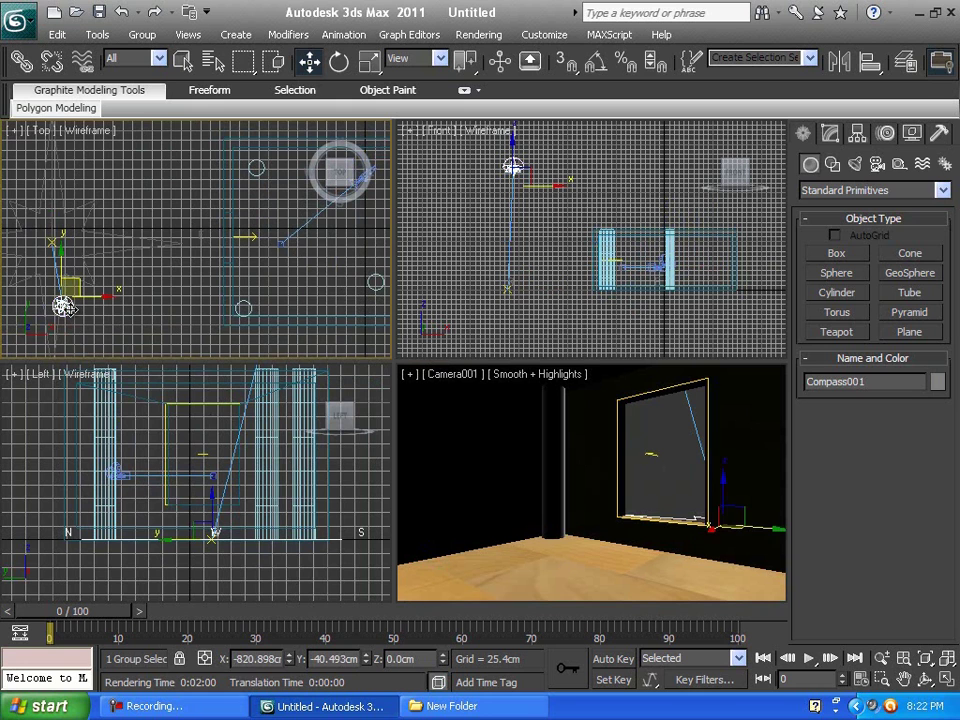
{"action": "left_click", "coordinate": [826, 133]}
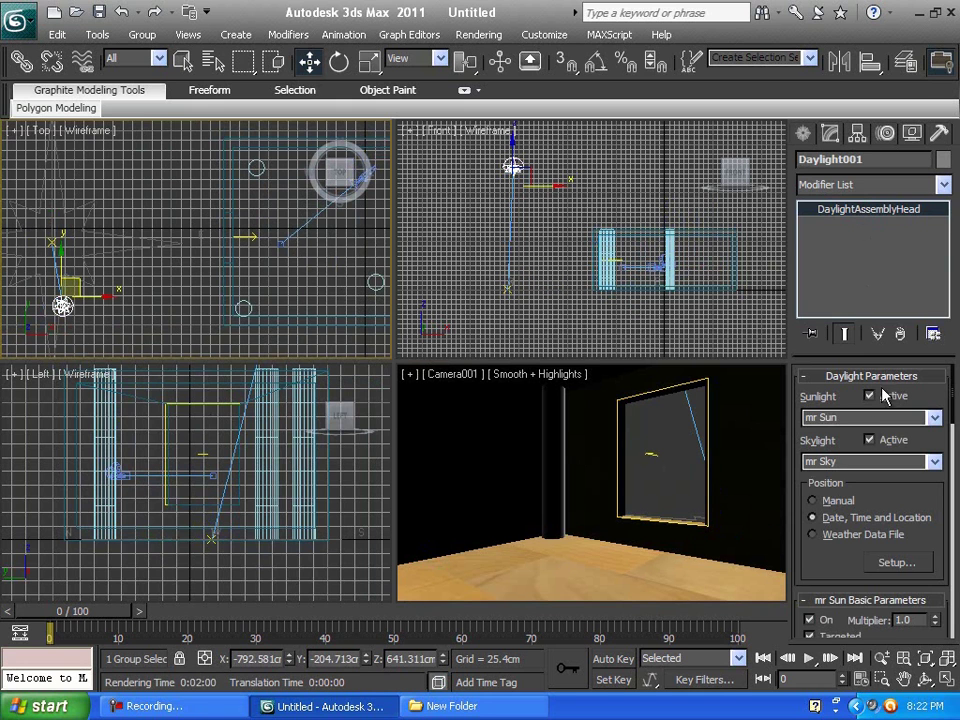
{"action": "left_click", "coordinate": [898, 563]}
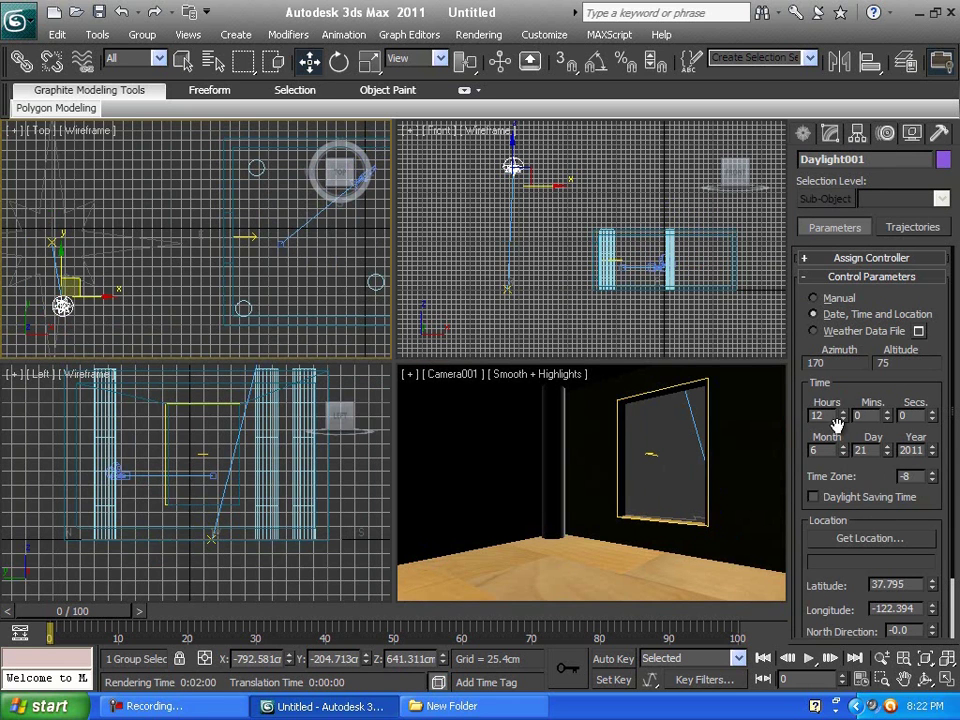
{"action": "left_click", "coordinate": [843, 413]}
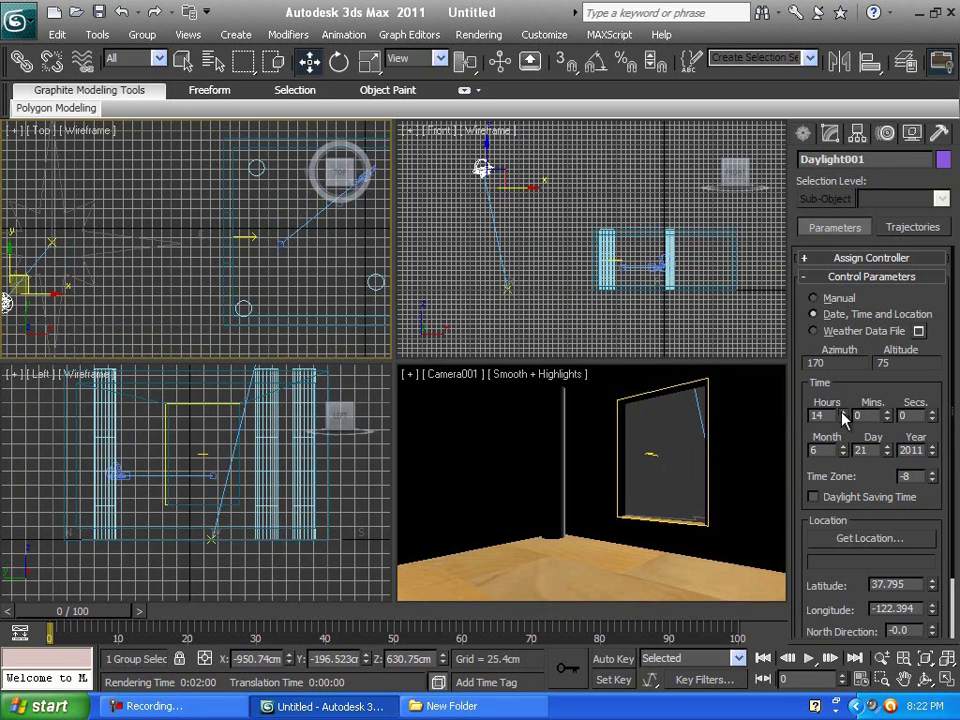
{"action": "left_click", "coordinate": [805, 134]}
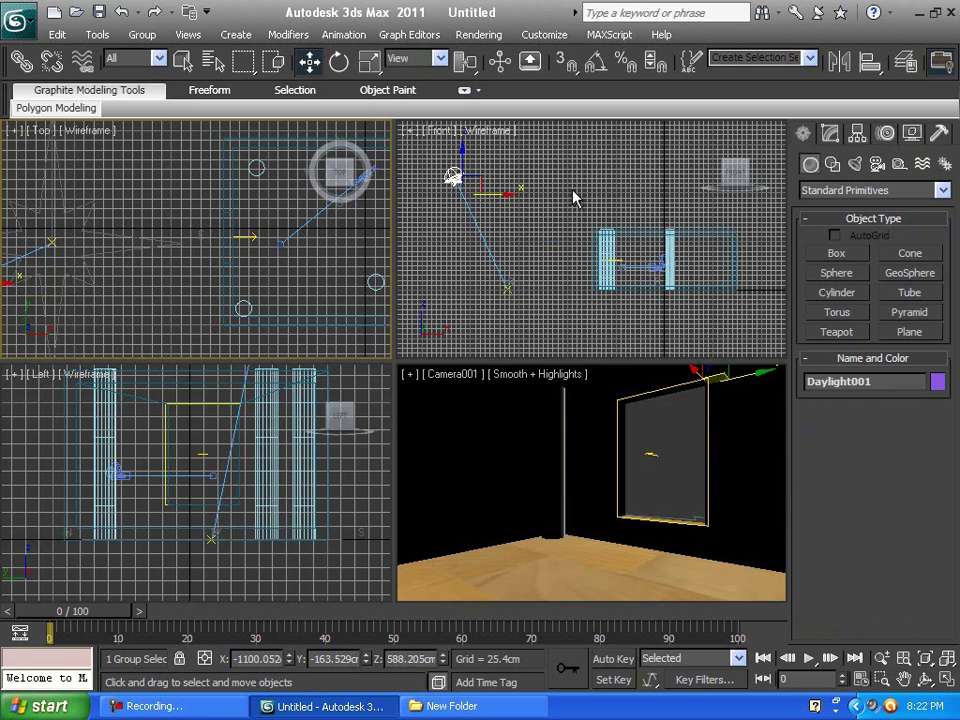
- Rotate the daylight compass about -12 degrees around its Z axis in the top view
{"action": "left_click", "coordinate": [159, 244]}
{"action": "left_click", "coordinate": [339, 62]}
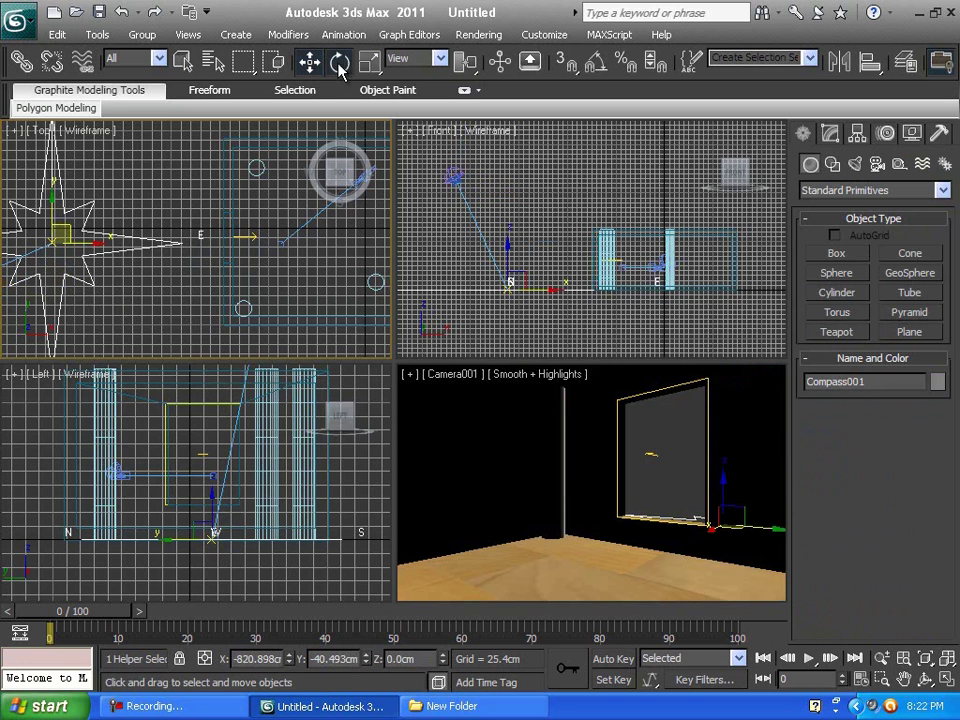
{"action": "left_click_drag", "start_coordinate": [103, 225], "coordinate": [108, 252]}
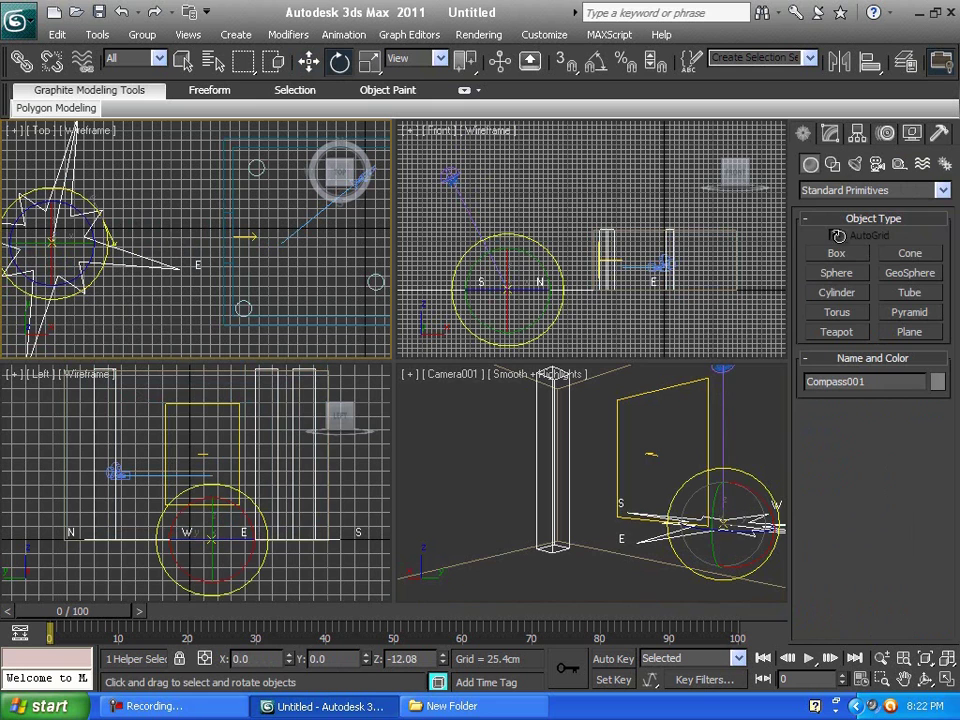
- Create a teapot of about 54.5 cm radius in the top view beside the window wall and set its segments to 10
{"action": "left_click", "coordinate": [837, 332]}
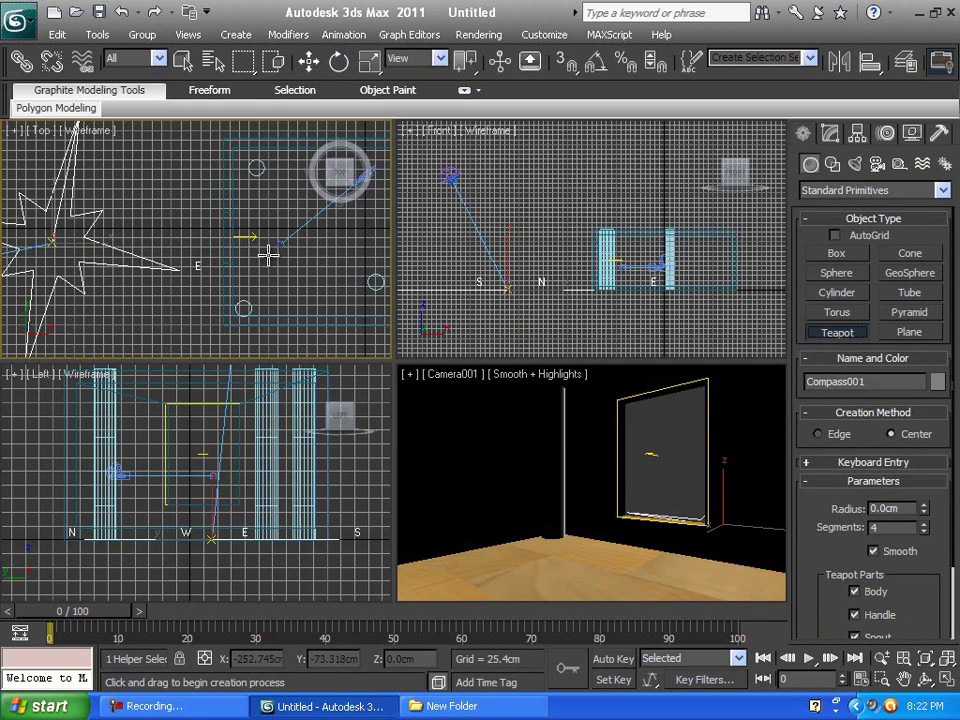
{"action": "left_click_drag", "start_coordinate": [266, 266], "coordinate": [291, 268]}
{"action": "left_click_drag", "start_coordinate": [928, 531], "coordinate": [925, 480]}
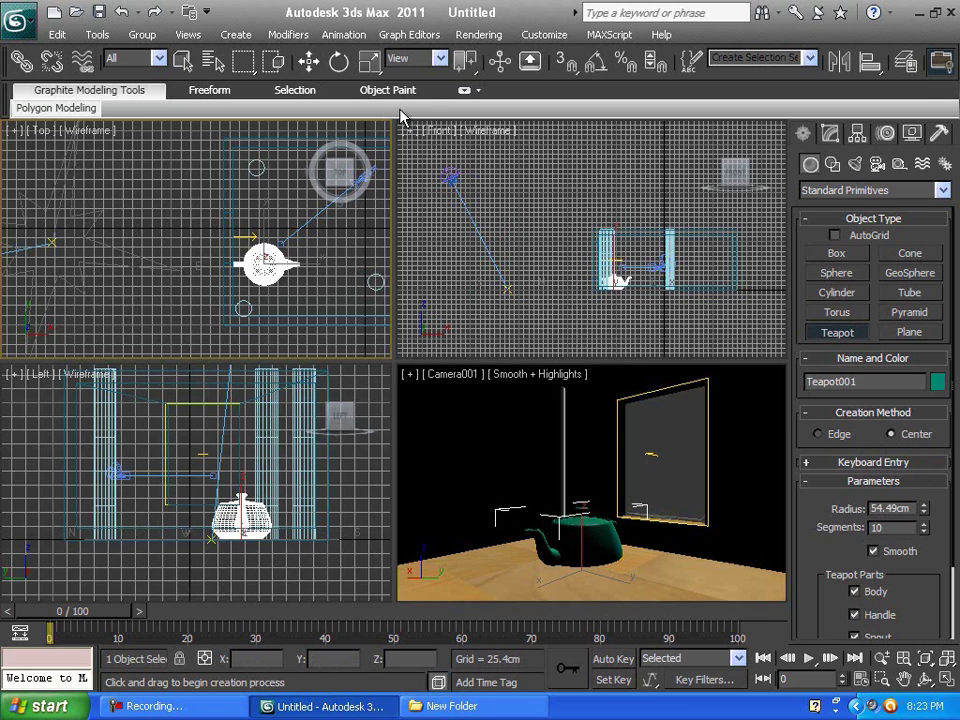
- Move the teapot in the front view to about X -233 cm, Z 24.9 cm, up onto the floor and away from the window wall
{"action": "left_click", "coordinate": [309, 61]}
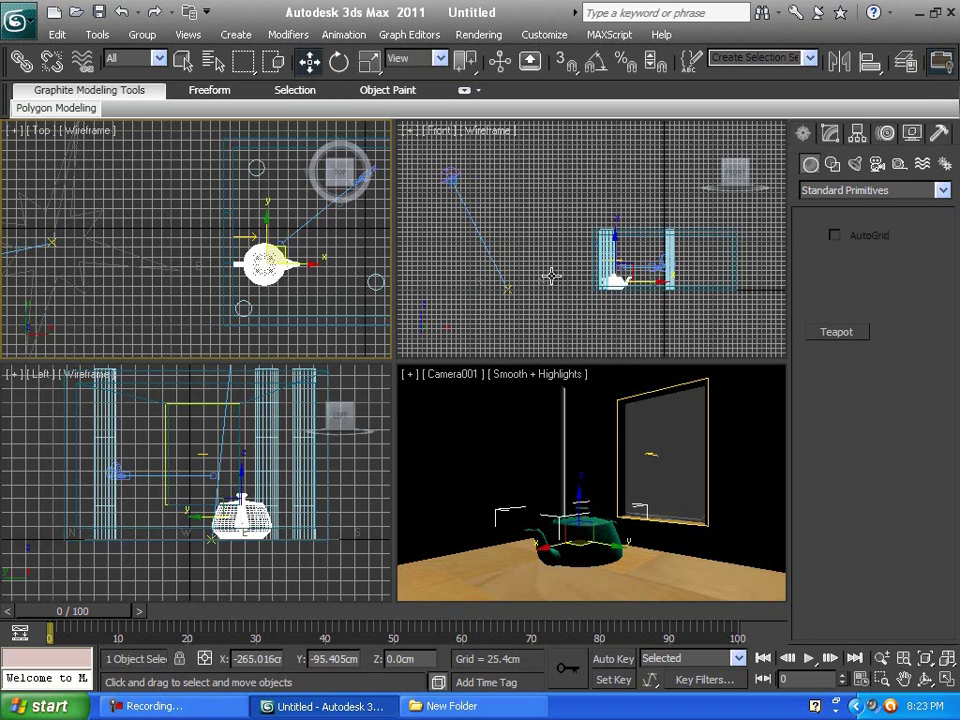
{"action": "left_click", "coordinate": [593, 263]}
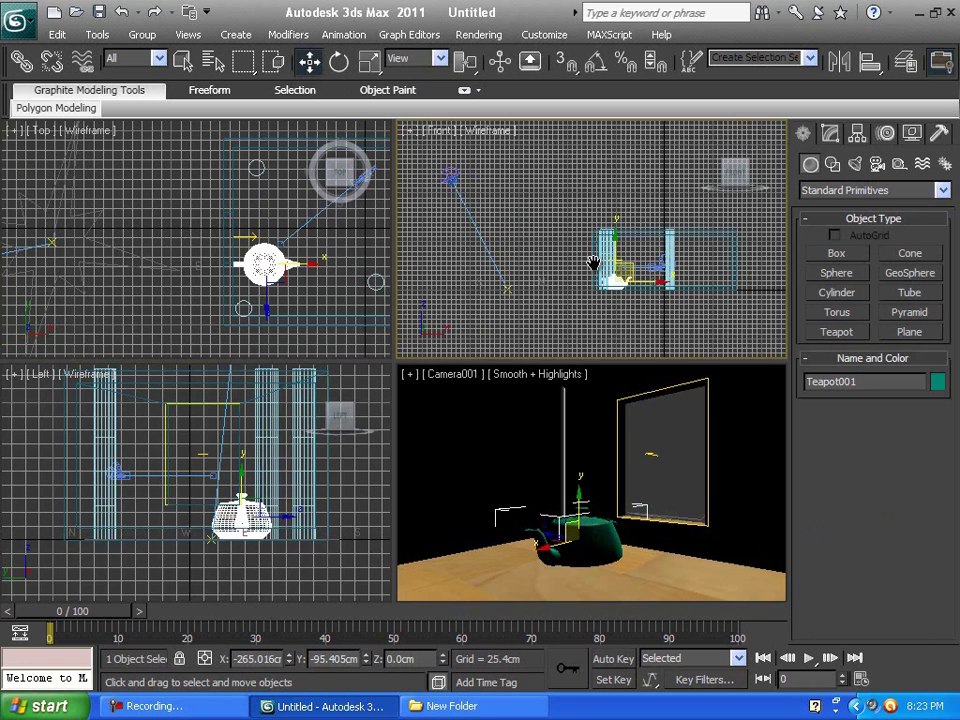
{"action": "middle_click_drag", "start_coordinate": [595, 291], "coordinate": [593, 262]}
{"action": "scroll", "coordinate": [593, 263], "scroll_direction": "up", "scroll_amount": 4}
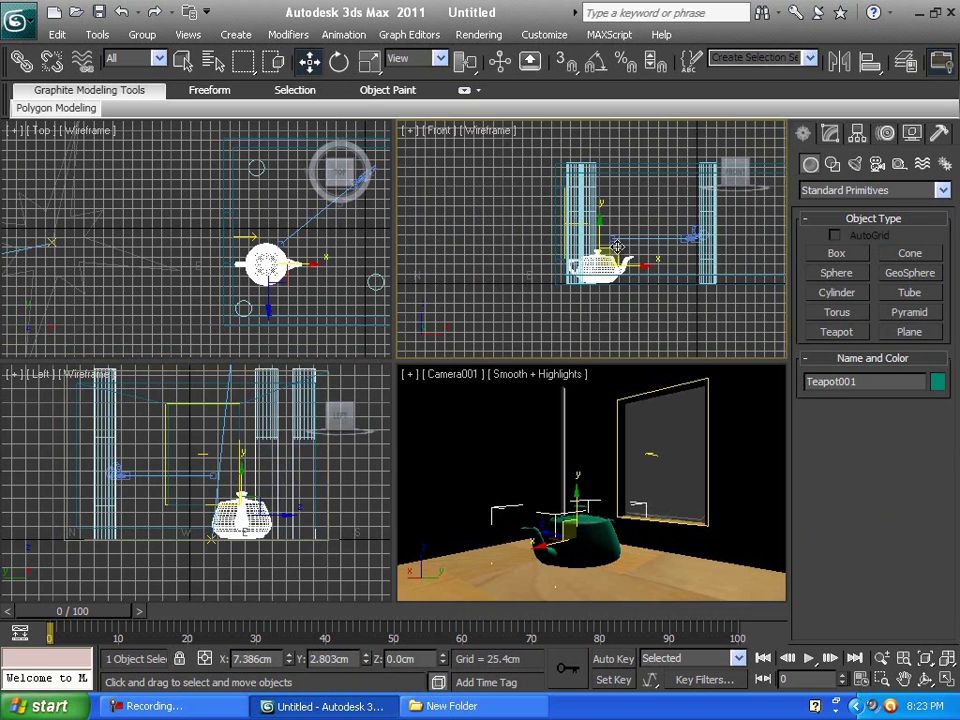
{"action": "left_click_drag", "start_coordinate": [615, 247], "coordinate": [625, 240]}
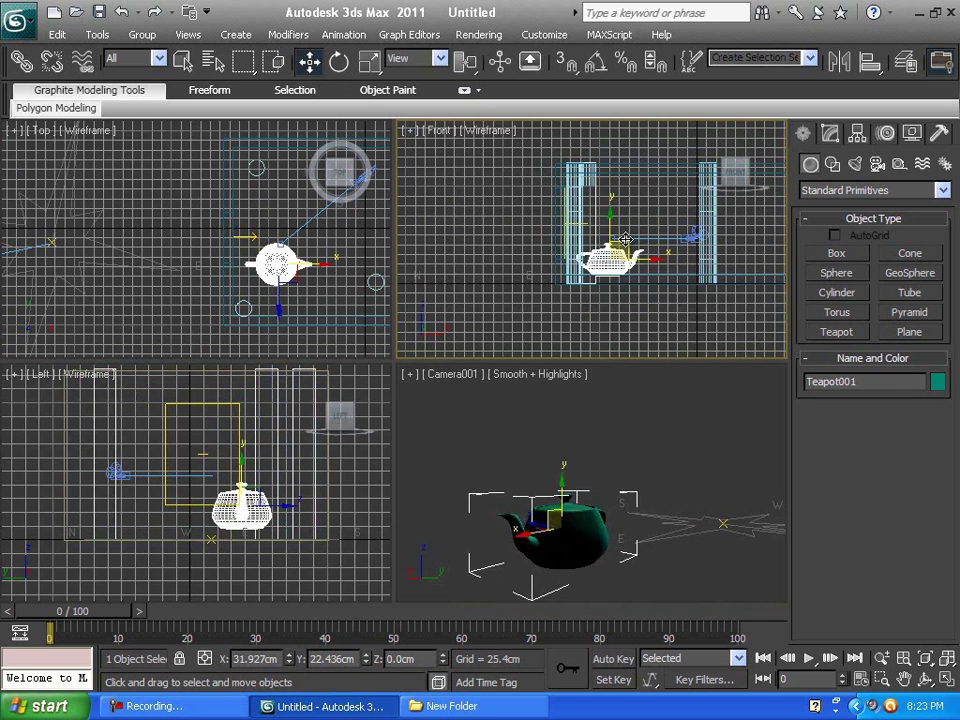
- Scale the teapot down uniformly to about 64.5 percent
{"action": "left_click", "coordinate": [369, 63]}
{"action": "left_click_drag", "start_coordinate": [369, 63], "coordinate": [369, 90]}
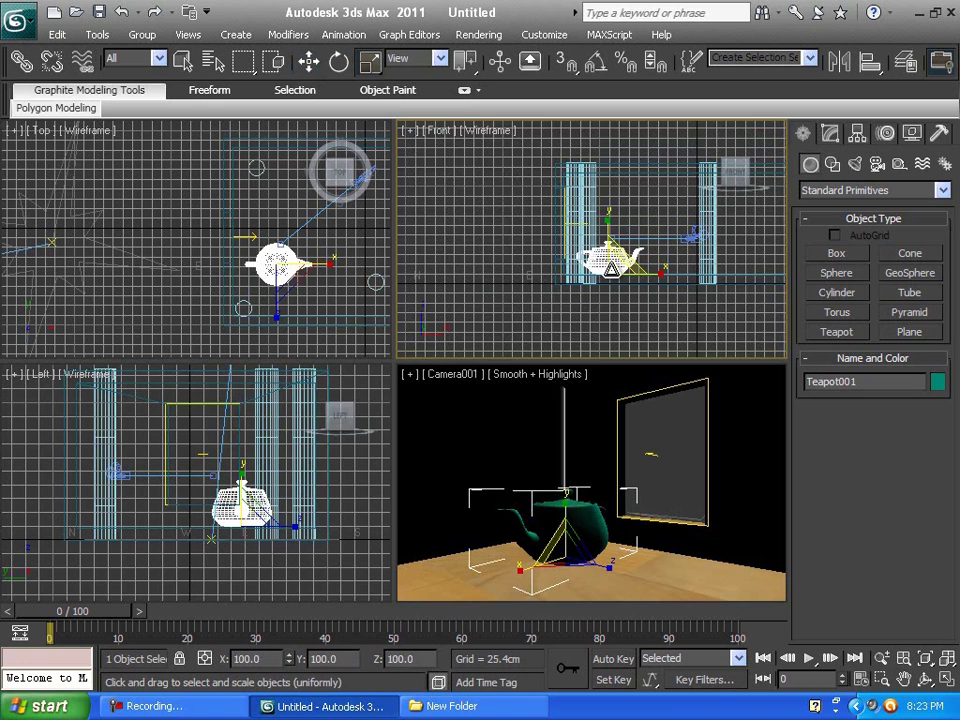
{"action": "mouse_move", "coordinate": [610, 268]}
{"action": "left_mouse_down"}
{"action": "mouse_move", "coordinate": [612, 298]}
{"action": "mouse_move", "coordinate": [612, 290]}
{"action": "left_mouse_up"}
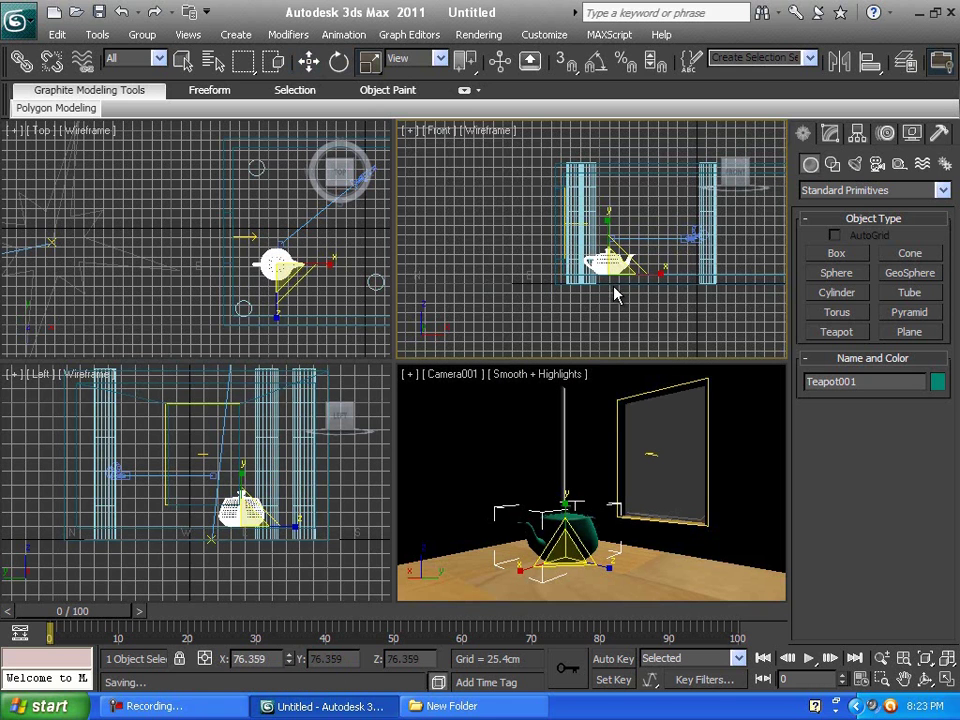
{"action": "left_click_drag", "start_coordinate": [611, 272], "coordinate": [610, 283]}
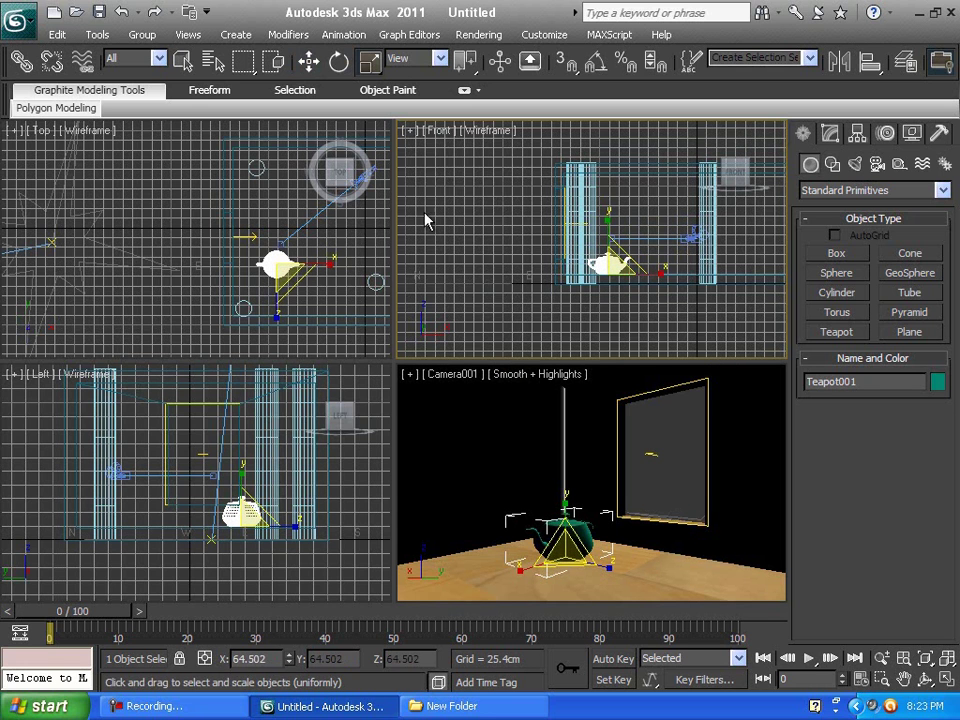
- Clone the teapot as one copy about 40 cm along positive Y in the top view
{"action": "left_click", "coordinate": [308, 63]}
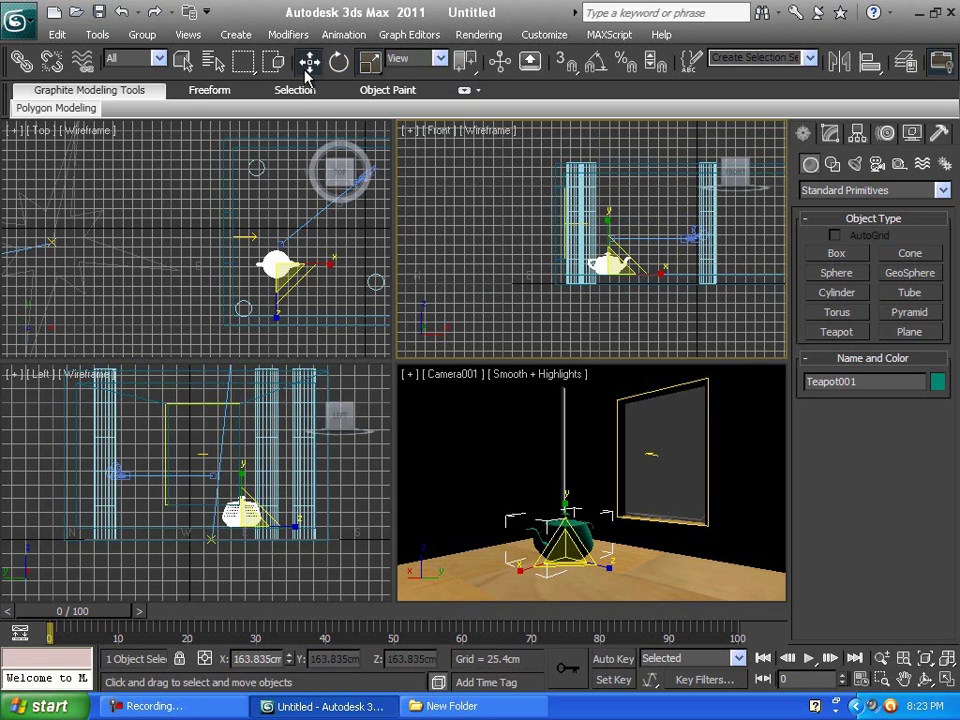
{"action": "left_click", "coordinate": [299, 269]}
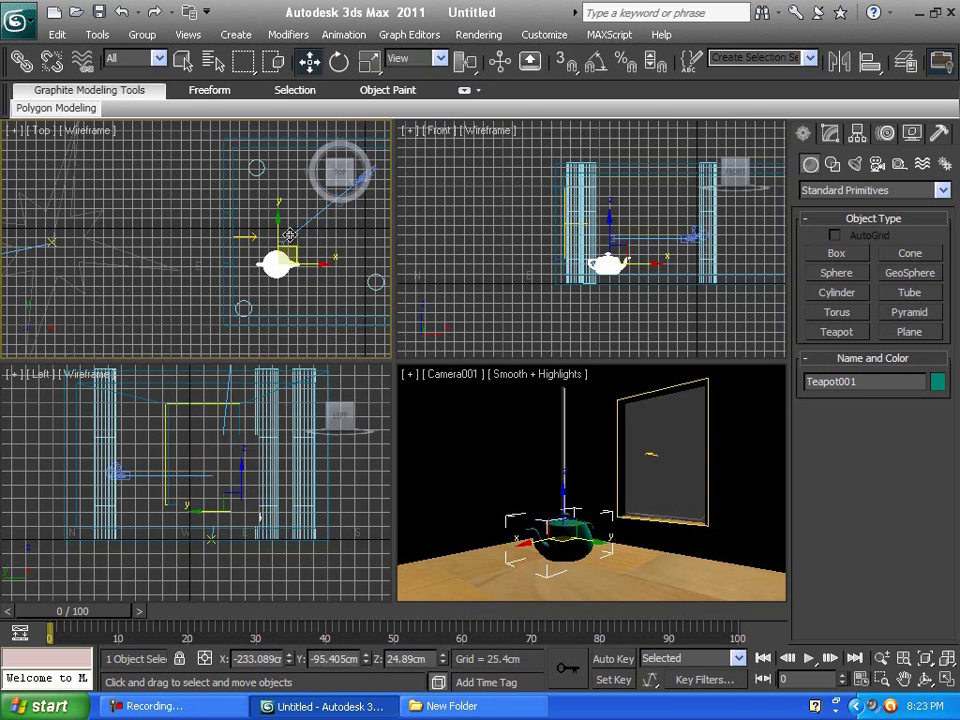
{"action": "left_click_drag", "start_coordinate": [289, 226], "coordinate": [291, 208], "text": "shift"}
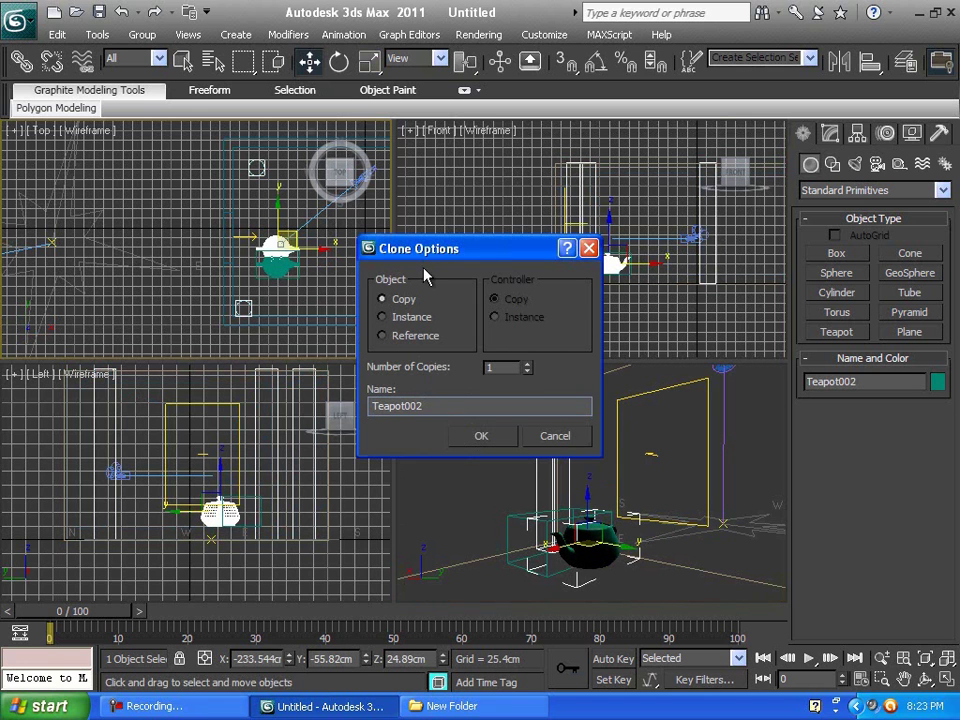
- Rotate the copied teapot to about 28.65 degrees around Z and move it to about X -224 cm, Y -6.6 cm
{"action": "left_click", "coordinate": [339, 62]}
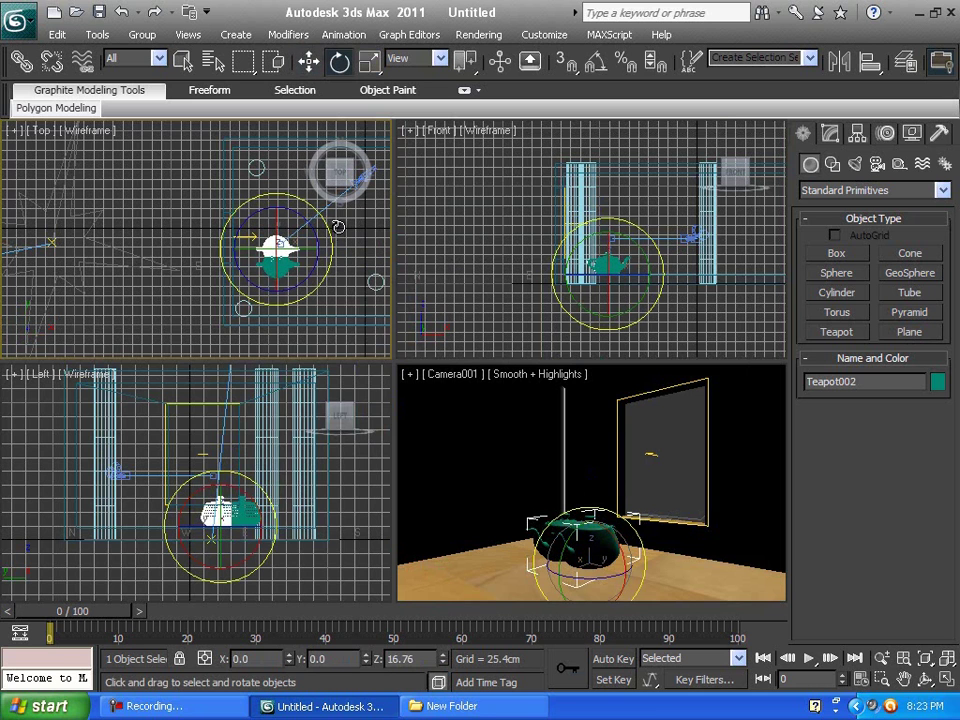
{"action": "left_click_drag", "start_coordinate": [338, 229], "coordinate": [338, 219]}
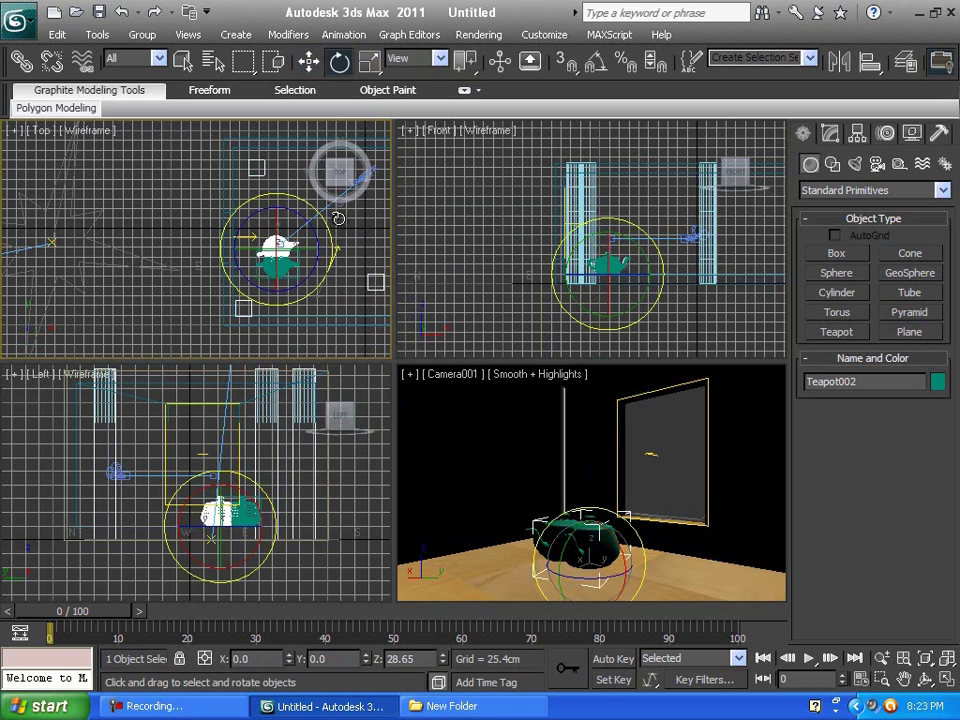
{"action": "left_click", "coordinate": [309, 61]}
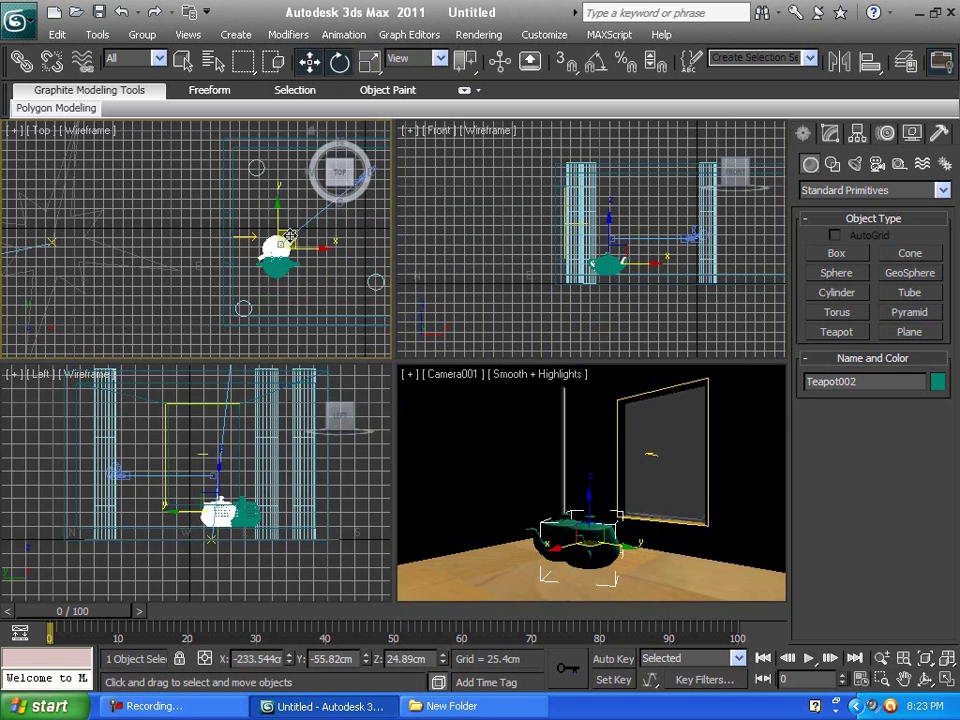
{"action": "left_click_drag", "start_coordinate": [293, 233], "coordinate": [297, 214]}
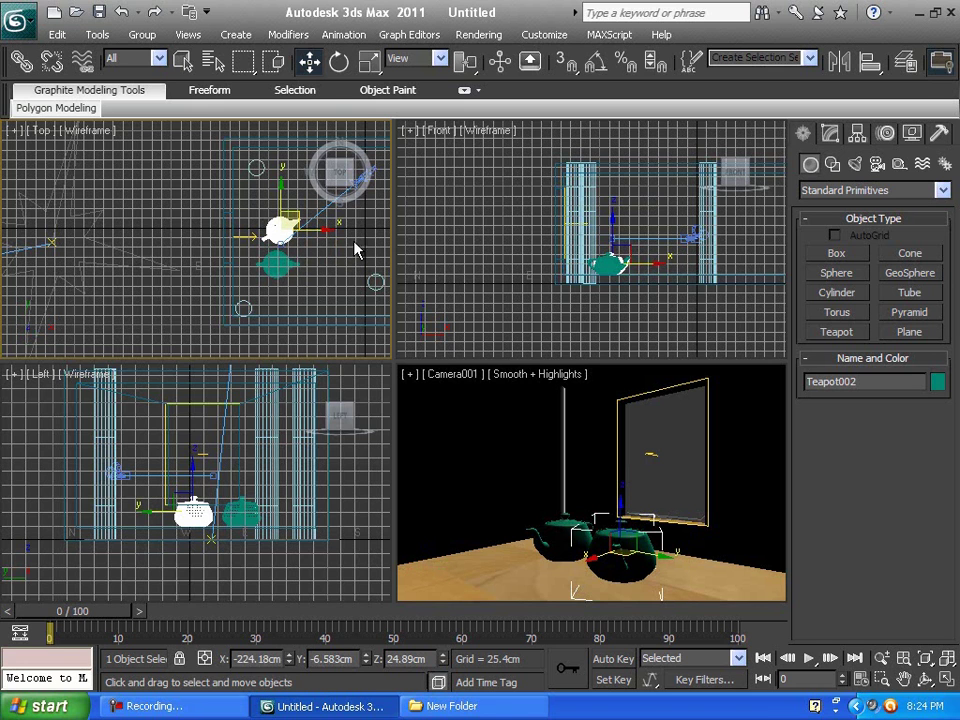
- Rotate the copied teapot further counterclockwise around Z in the top view, so its spout points steeply toward positive Y
{"action": "key", "text": "e"}
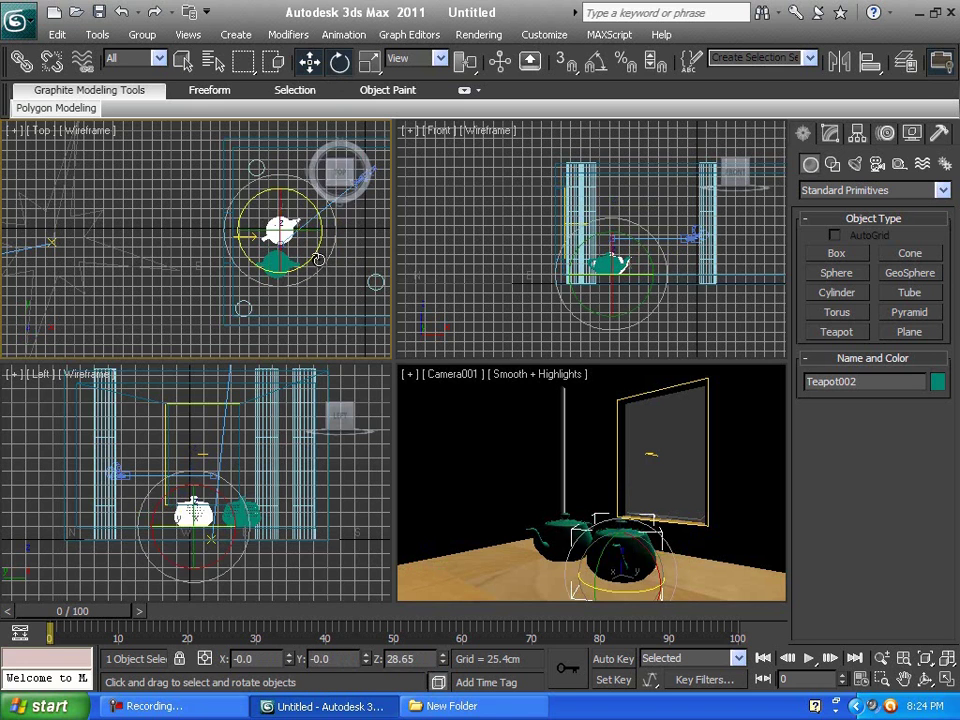
{"action": "key", "text": "e"}
{"action": "mouse_move", "coordinate": [248, 190]}
{"action": "left_mouse_down"}
{"action": "mouse_move", "coordinate": [333, 175]}
{"action": "mouse_move", "coordinate": [336, 162]}
{"action": "left_mouse_up"}
{"action": "left_click", "coordinate": [309, 62]}
{"action": "left_click", "coordinate": [309, 62]}
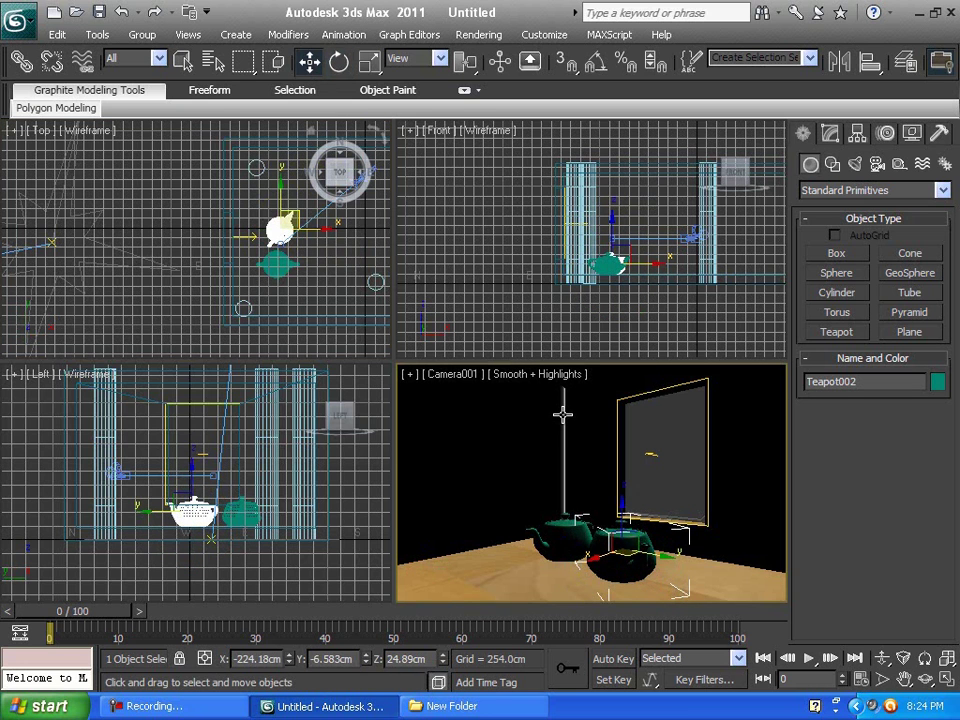
- Change the third sample material to mental ray Car Paint and assign it to the copied teapot
{"action": "key", "text": "m"}
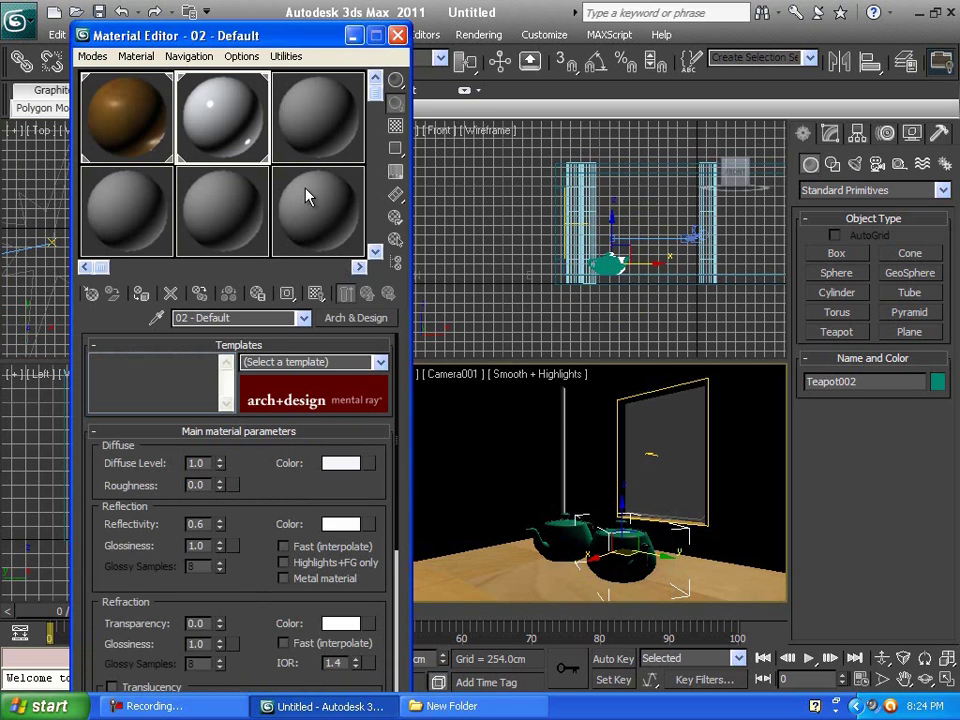
{"action": "left_click", "coordinate": [300, 143]}
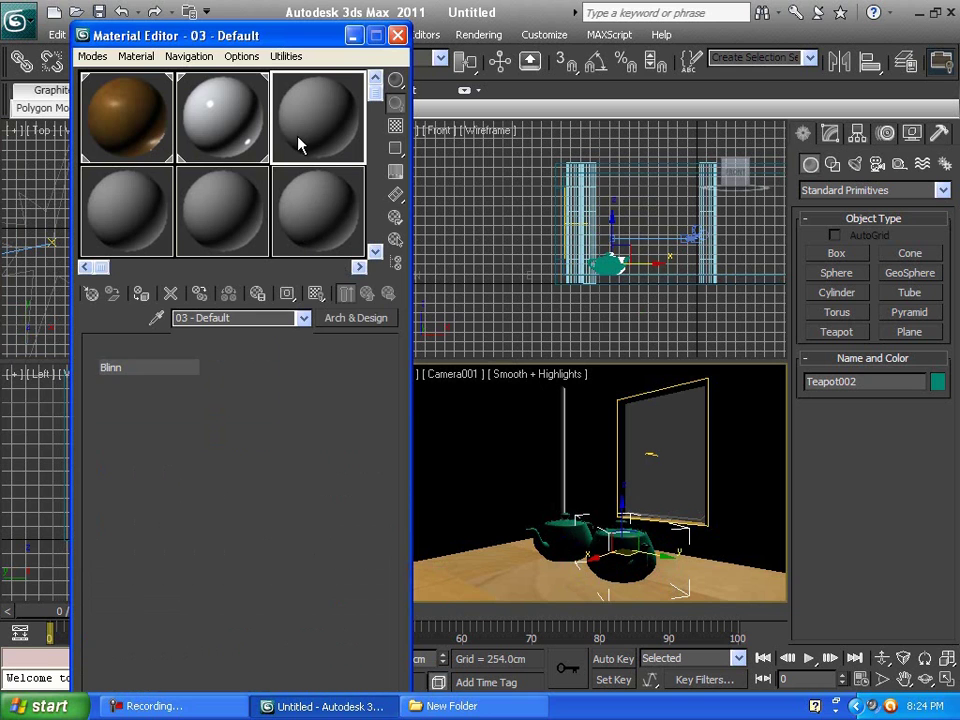
{"action": "left_click", "coordinate": [360, 318]}
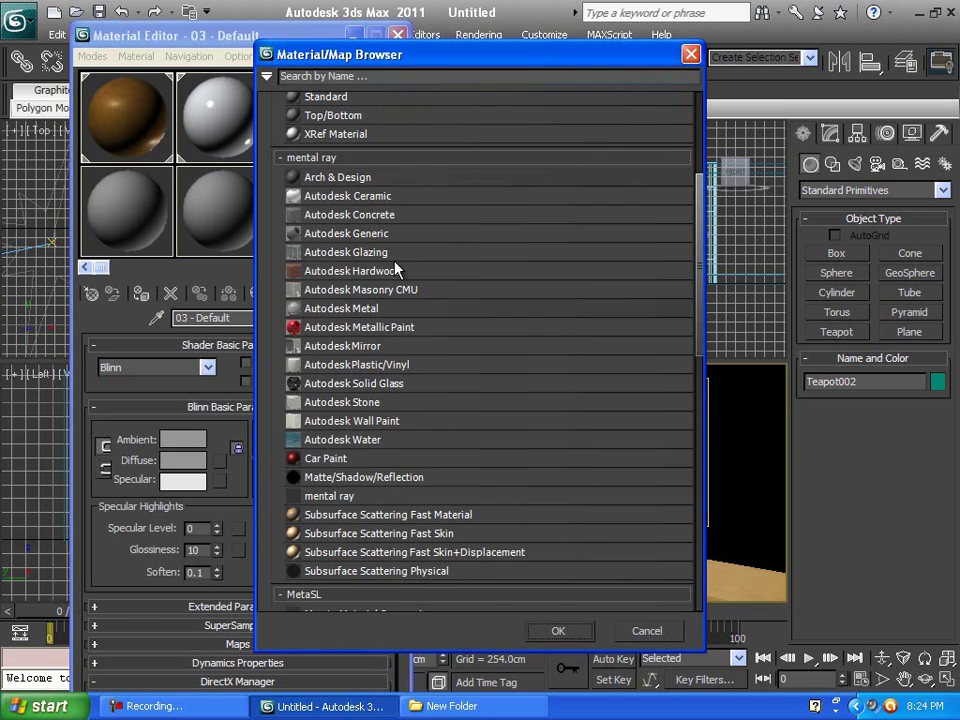
{"action": "double_click", "coordinate": [337, 460]}
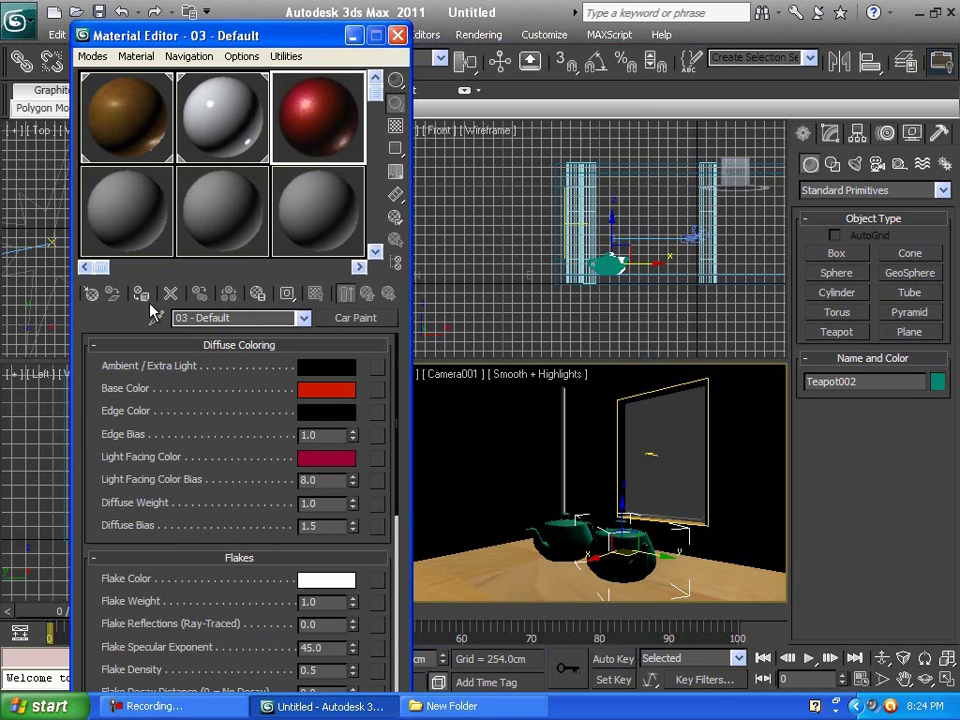
- Select the original teapot and change the fourth sample material to mental ray Car Paint
{"action": "left_click", "coordinate": [560, 532]}
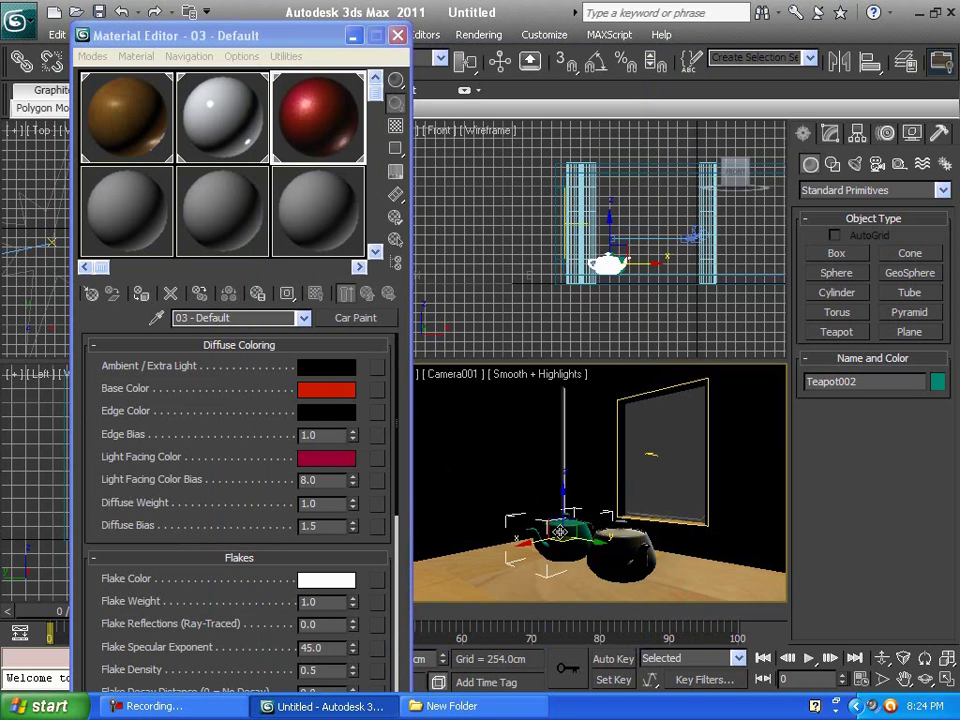
{"action": "left_click", "coordinate": [134, 226]}
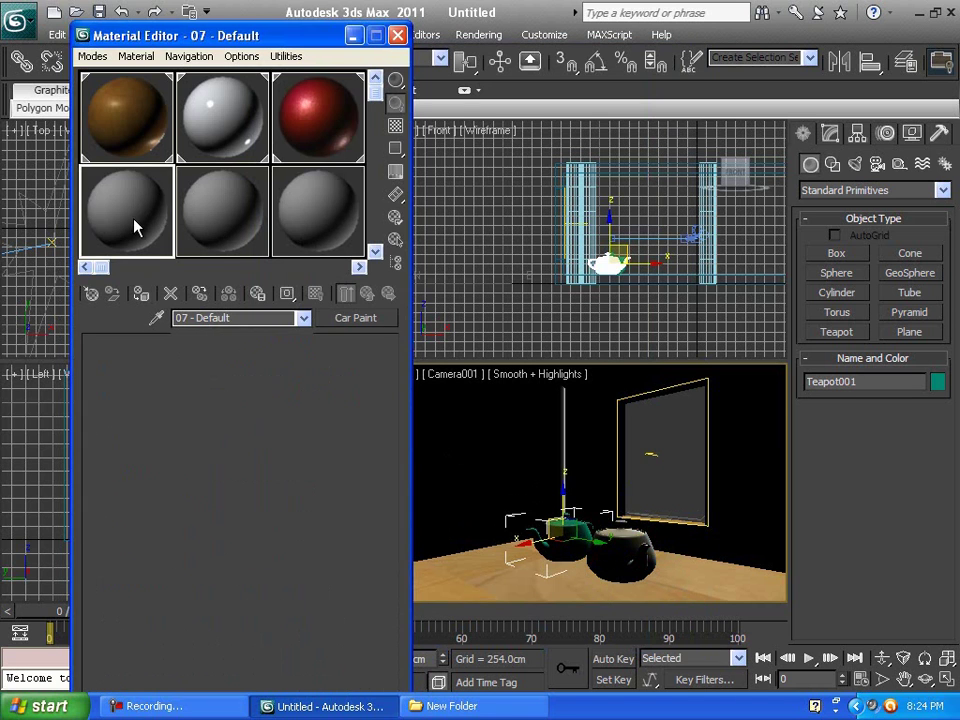
{"action": "left_click", "coordinate": [352, 318]}
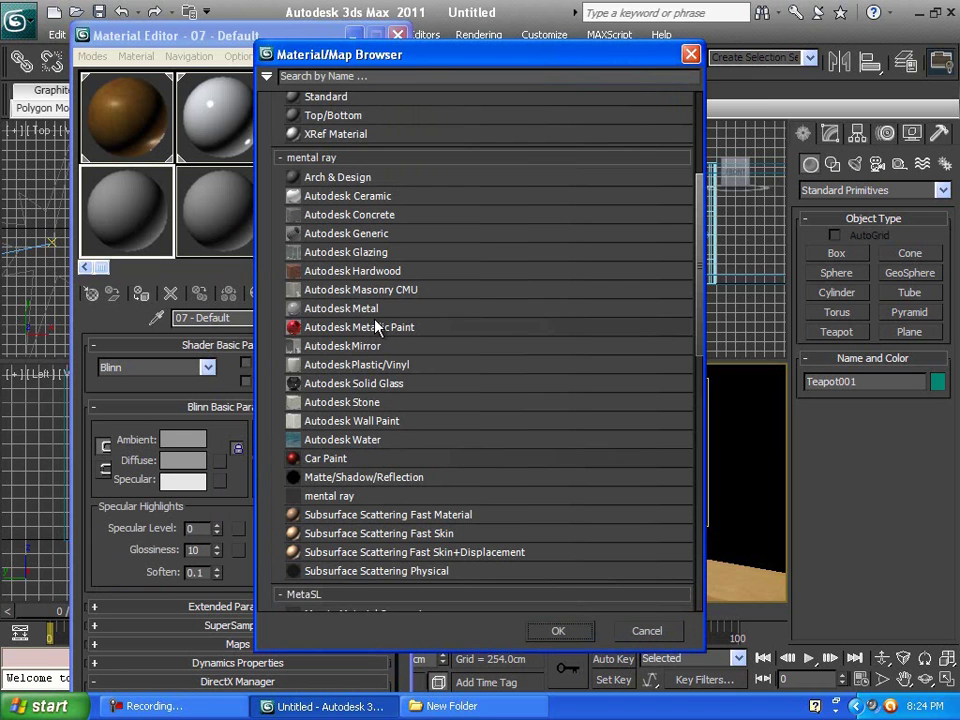
{"action": "double_click", "coordinate": [341, 459]}
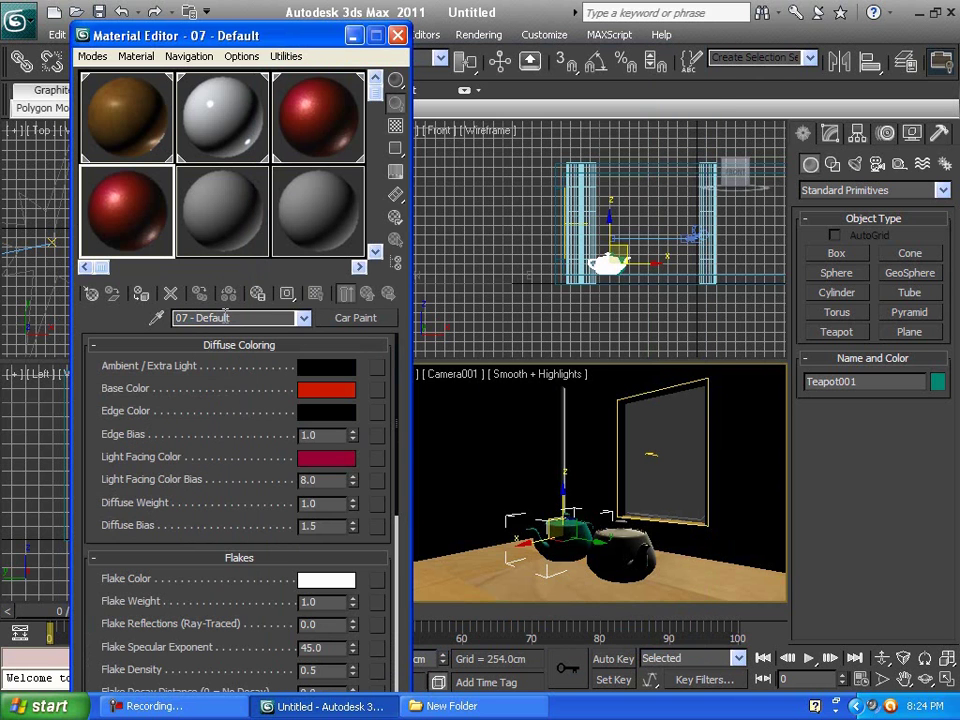
- Set the new Car Paint's base color to green (134, 211, 0), assign it to the original teapot, and close the material editor
{"action": "left_click", "coordinate": [319, 391]}
{"action": "left_click_drag", "start_coordinate": [432, 152], "coordinate": [409, 147]}
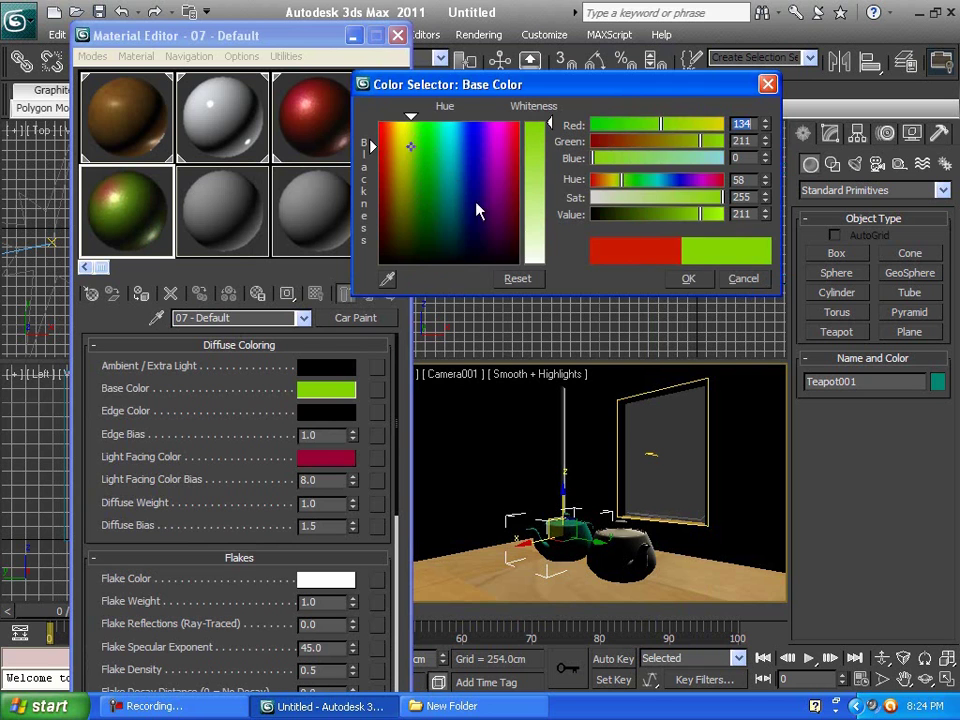
{"action": "left_click", "coordinate": [685, 277]}
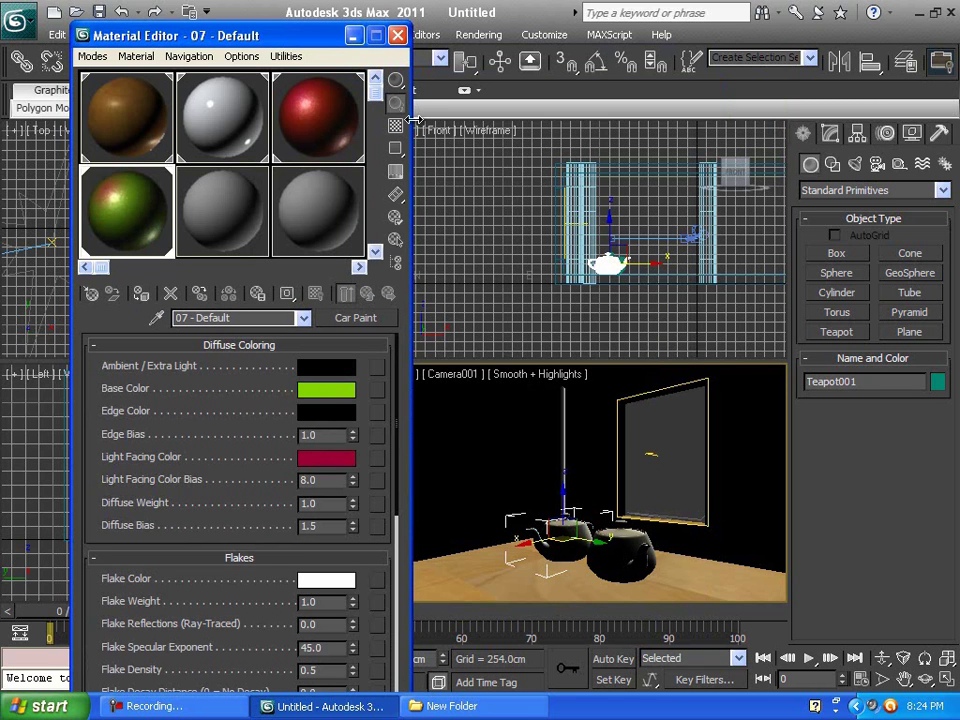
{"action": "left_click", "coordinate": [397, 35]}
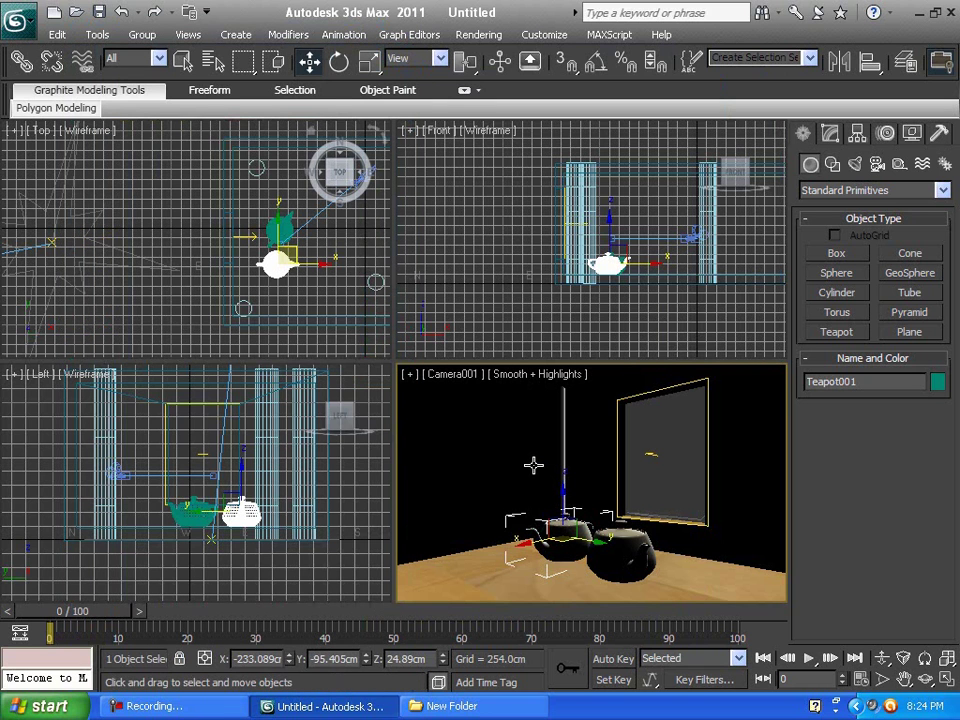
- Render the camera view to check the two painted teapots and the sunlight, and close the rendered frame
{"action": "key", "text": "shift+q"}
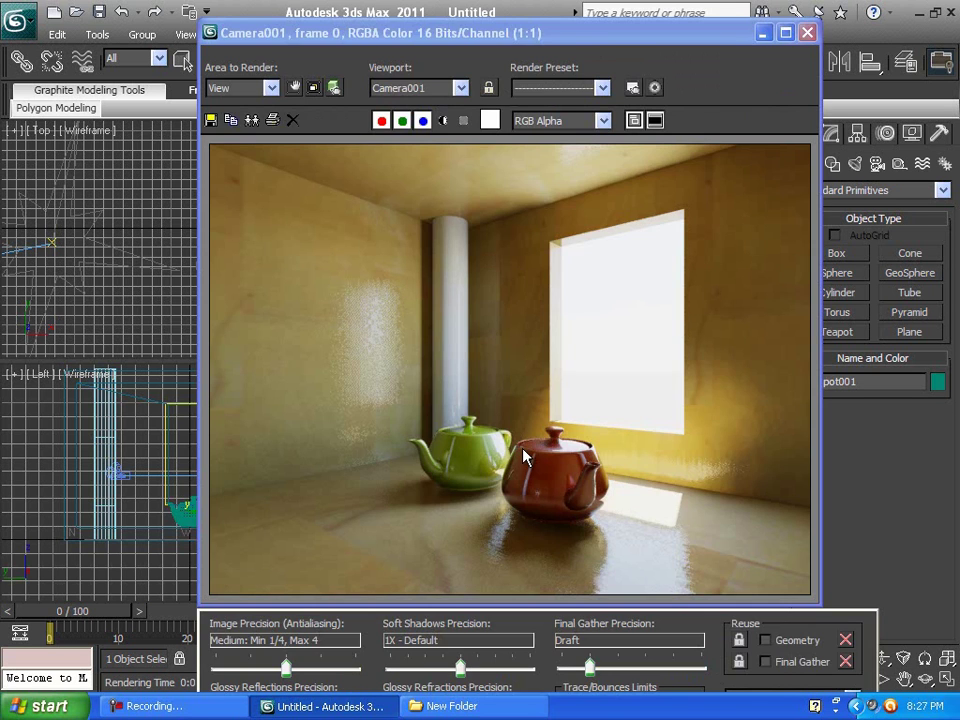
{"action": "left_click_drag", "start_coordinate": [577, 44], "coordinate": [548, 38]}
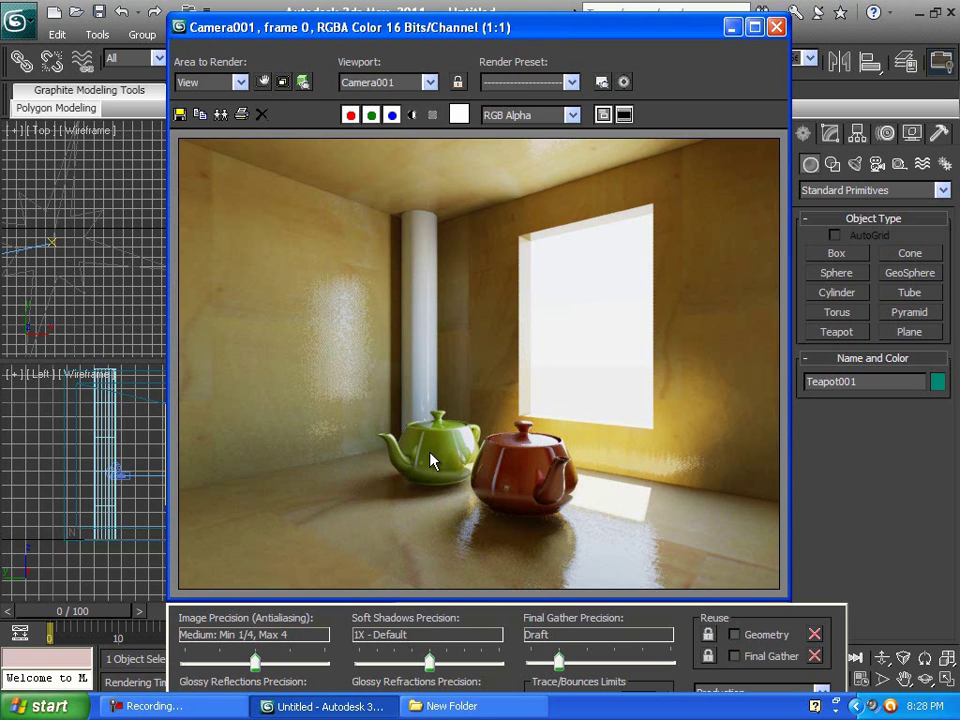
{"action": "left_click_drag", "start_coordinate": [508, 35], "coordinate": [522, 42]}
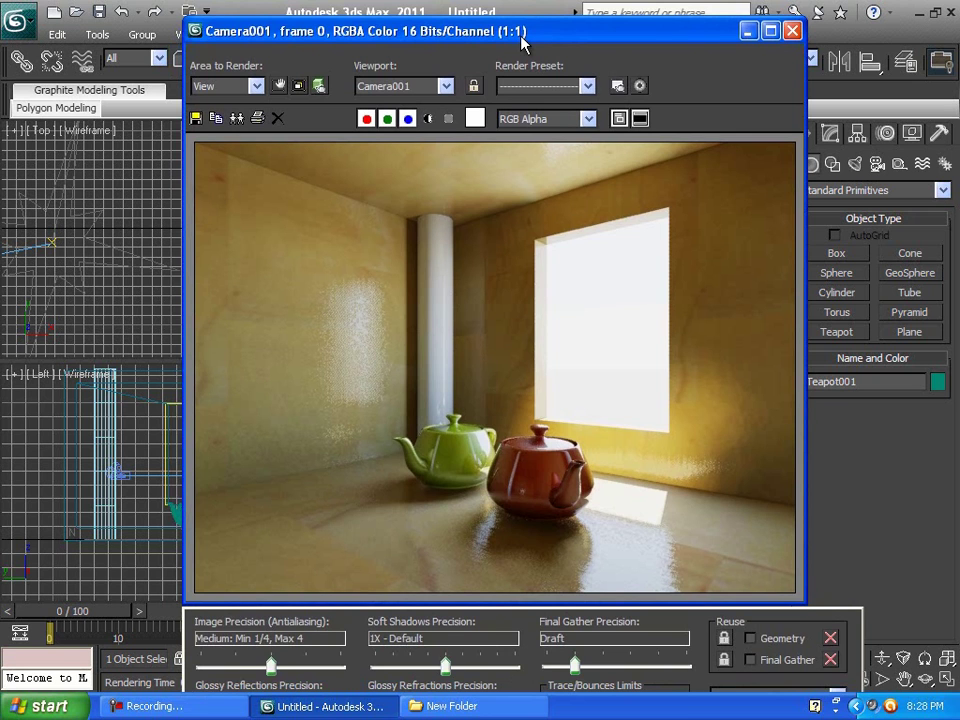
{"action": "left_click", "coordinate": [792, 31]}
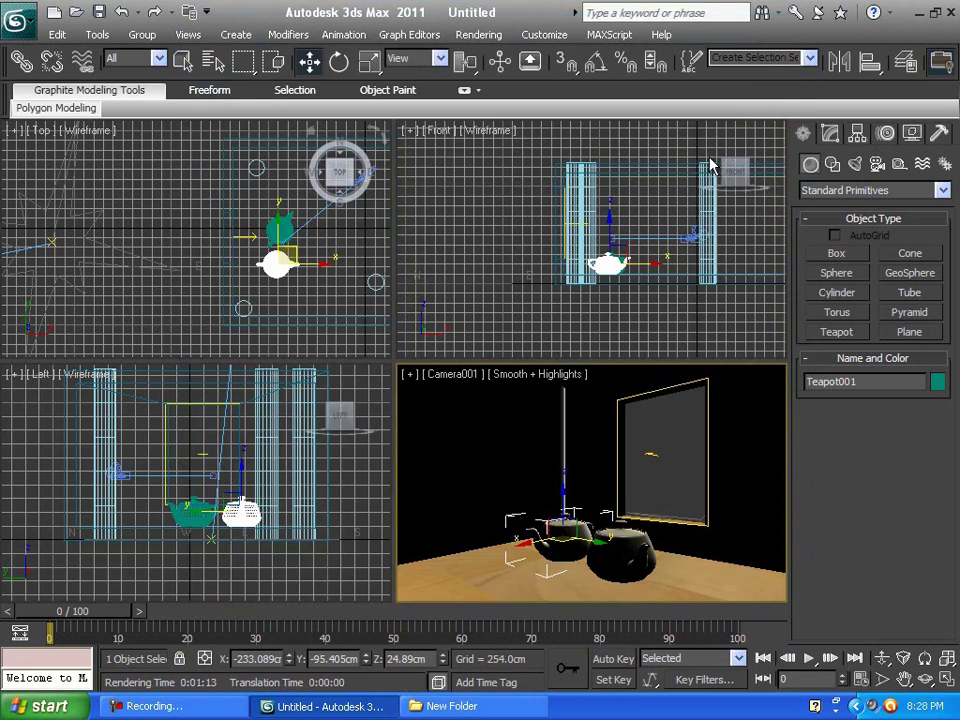